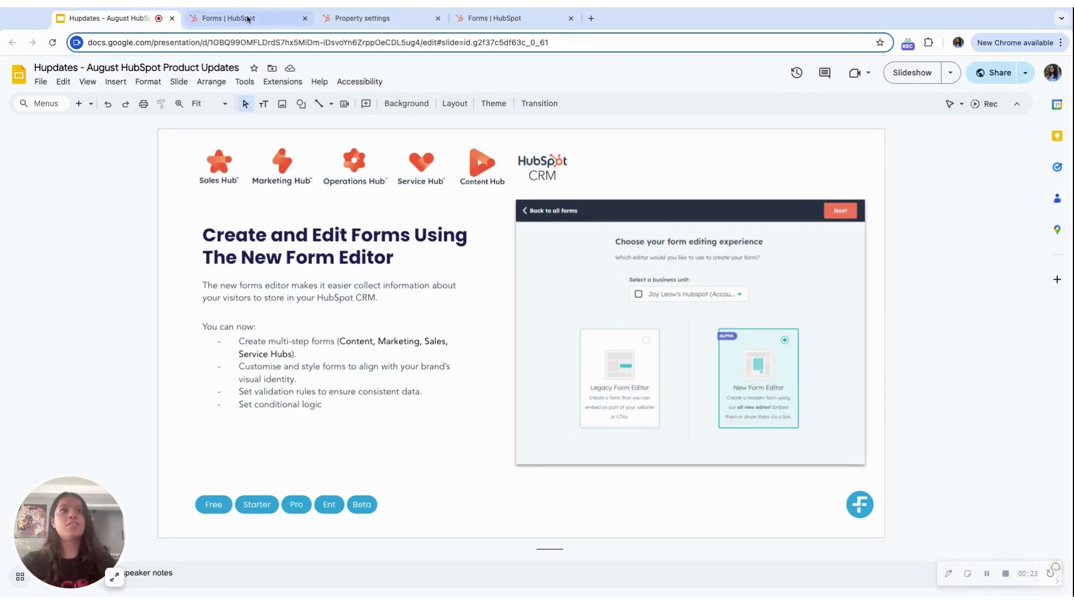
# - From the Forms list, create a new form using the beta New Form Editor
pyautogui.click(229, 18)
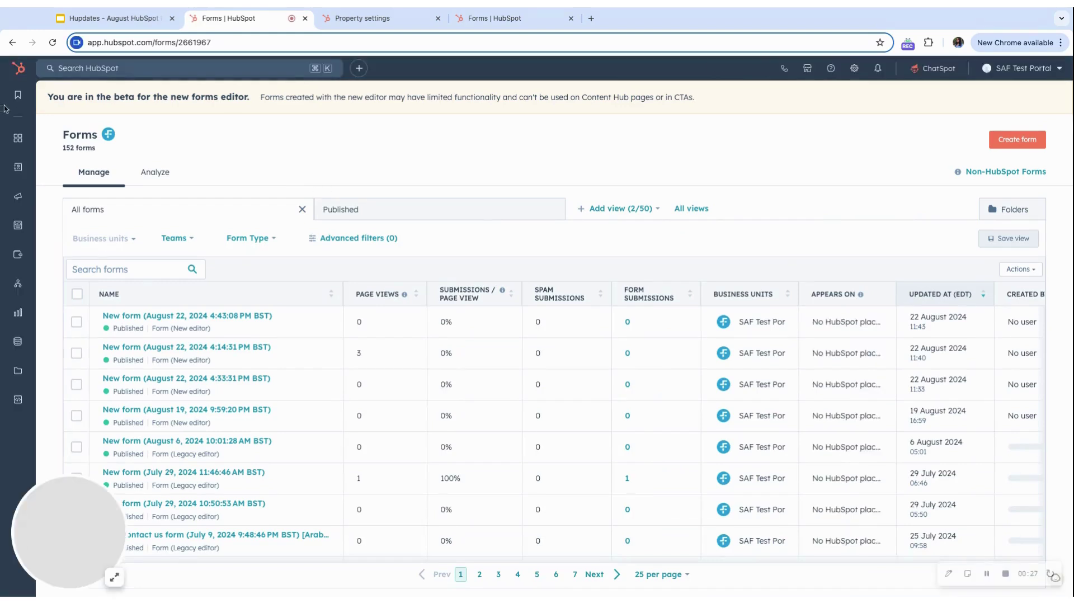
pyautogui.moveTo(66, 227)
pyautogui.moveTo(59, 200)
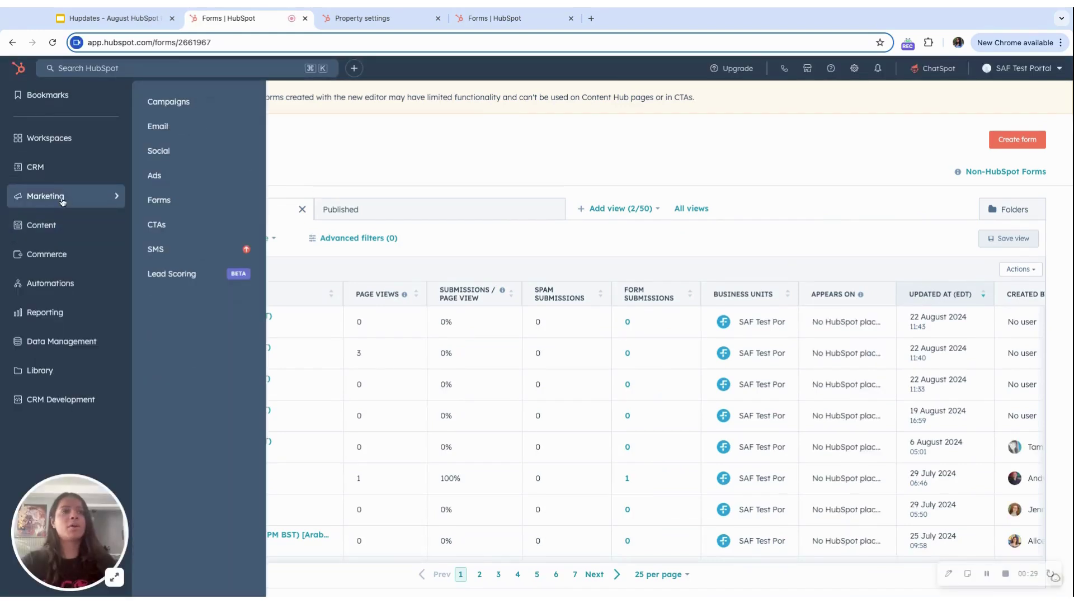
pyautogui.click(1017, 139)
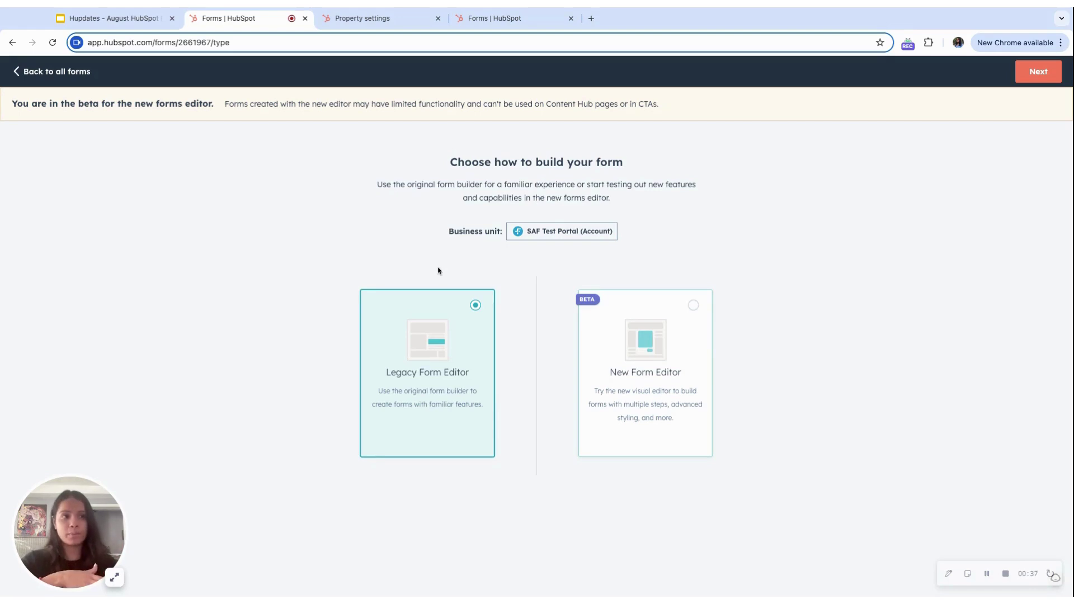
pyautogui.click(674, 355)
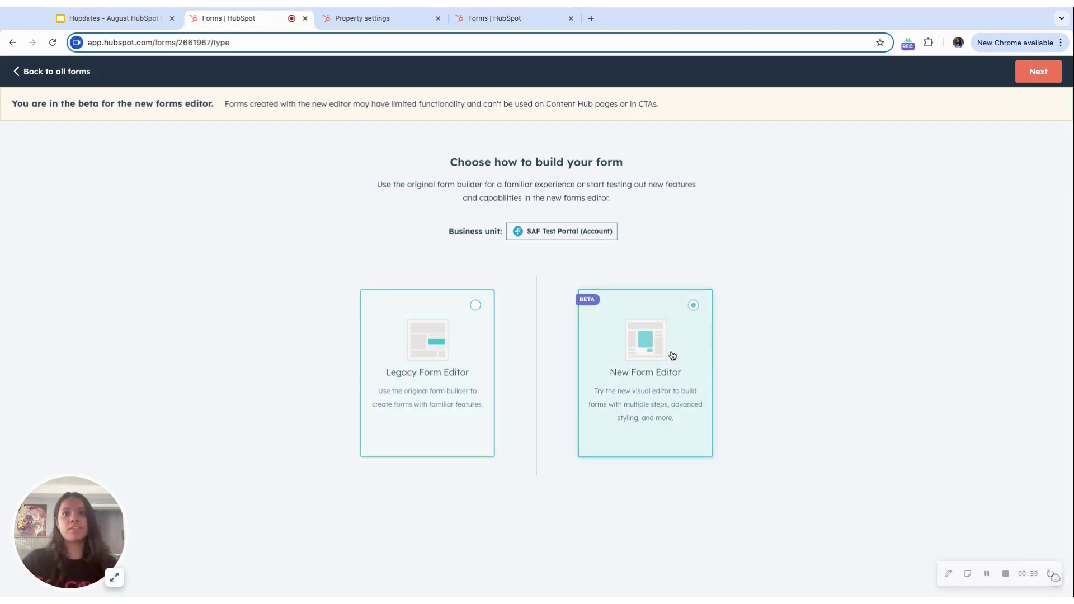
pyautogui.click(1031, 84)
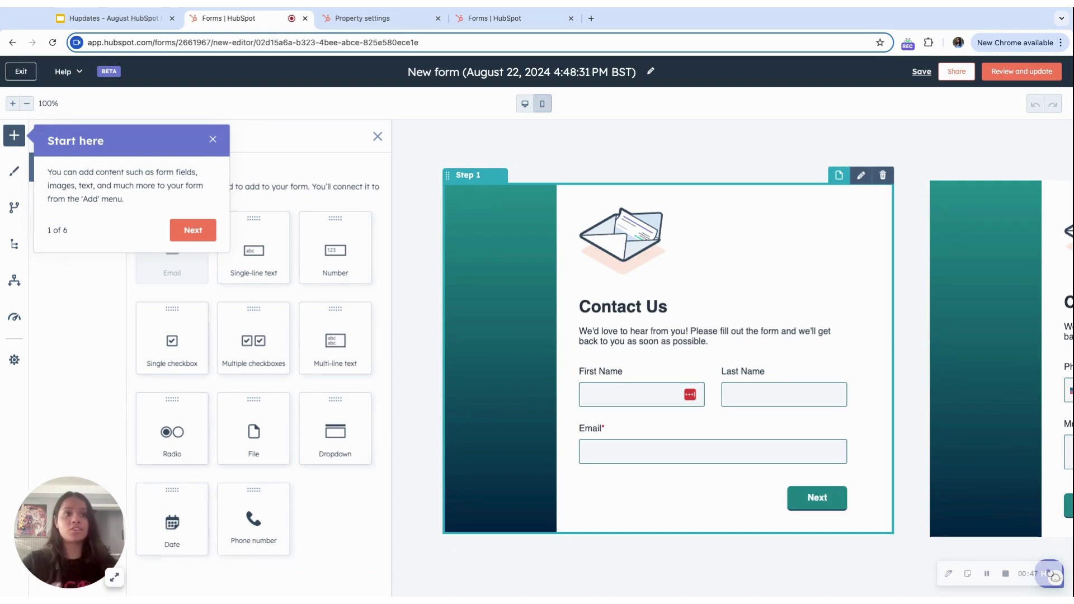
# - Dismiss the 'Start here' tour and review the Fields options in Form styles
pyautogui.click(213, 139)
pyautogui.click(14, 171)
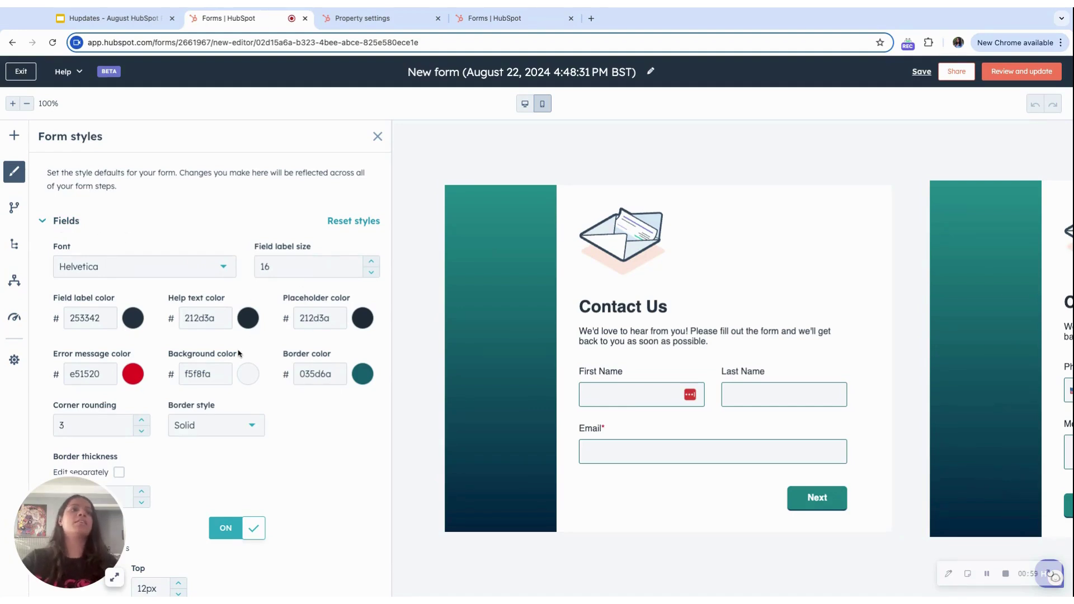
pyautogui.scroll(-2, 239, 355)
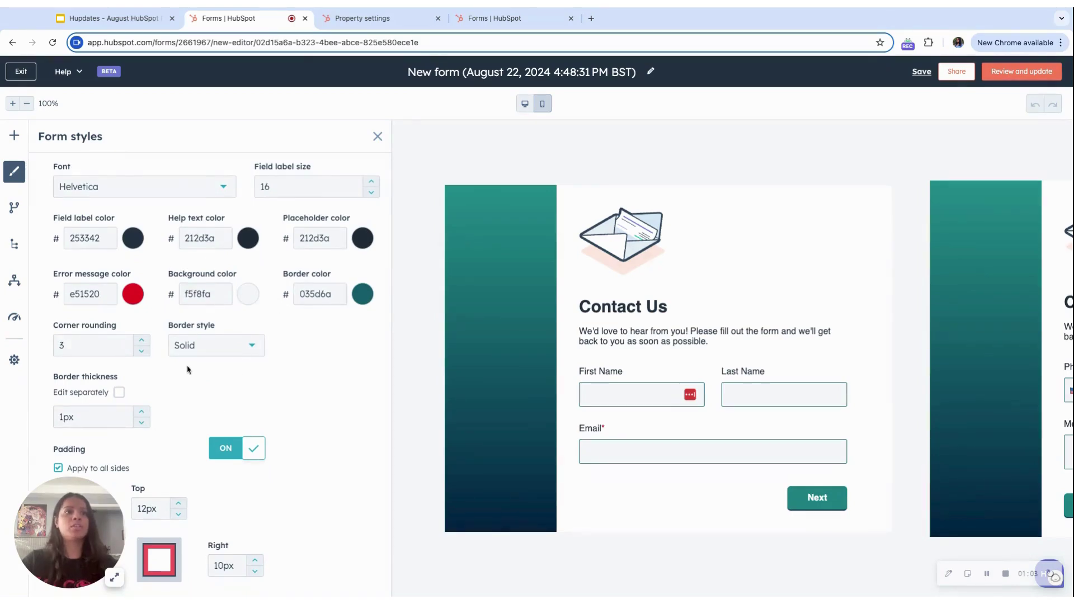
pyautogui.scroll(-4, 187, 369)
pyautogui.scroll(6, 188, 367)
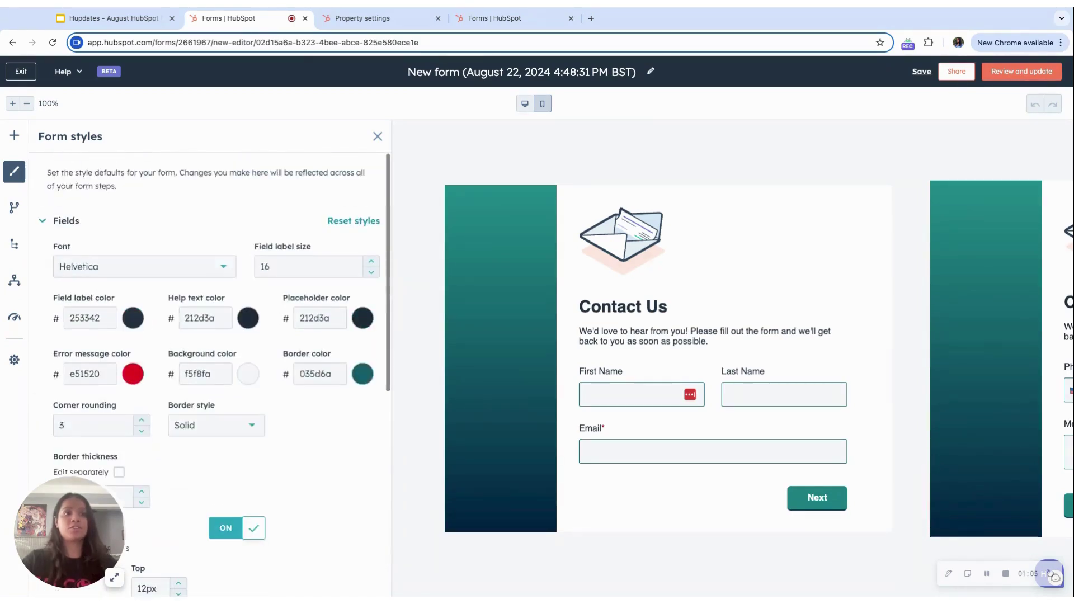
# - In Background styling, turn on a background colour using the light-blue brand swatch
pyautogui.click(73, 223)
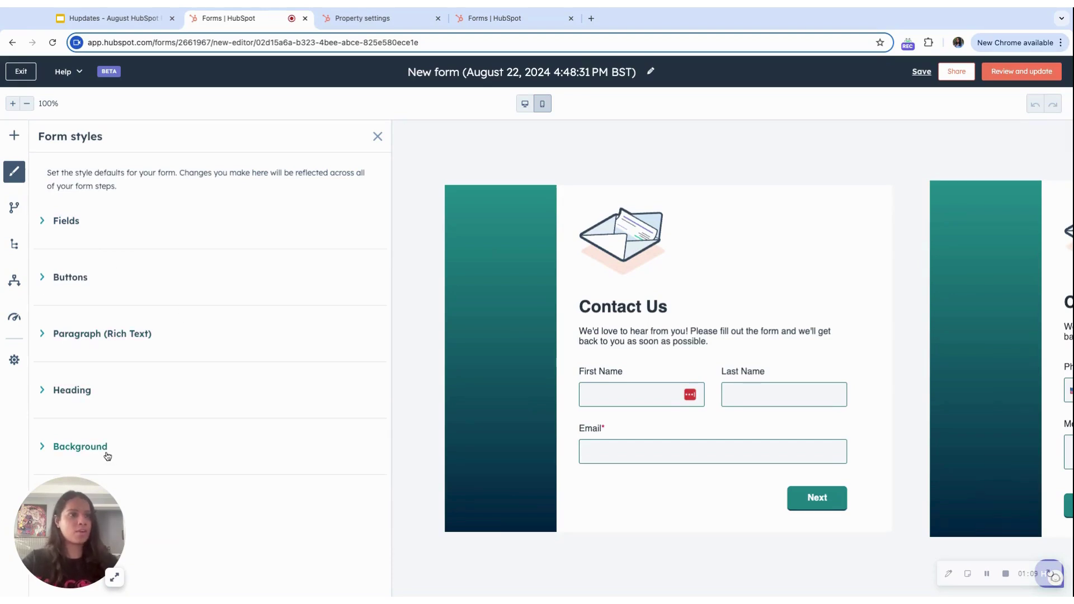
pyautogui.click(80, 446)
pyautogui.scroll(-5, 106, 392)
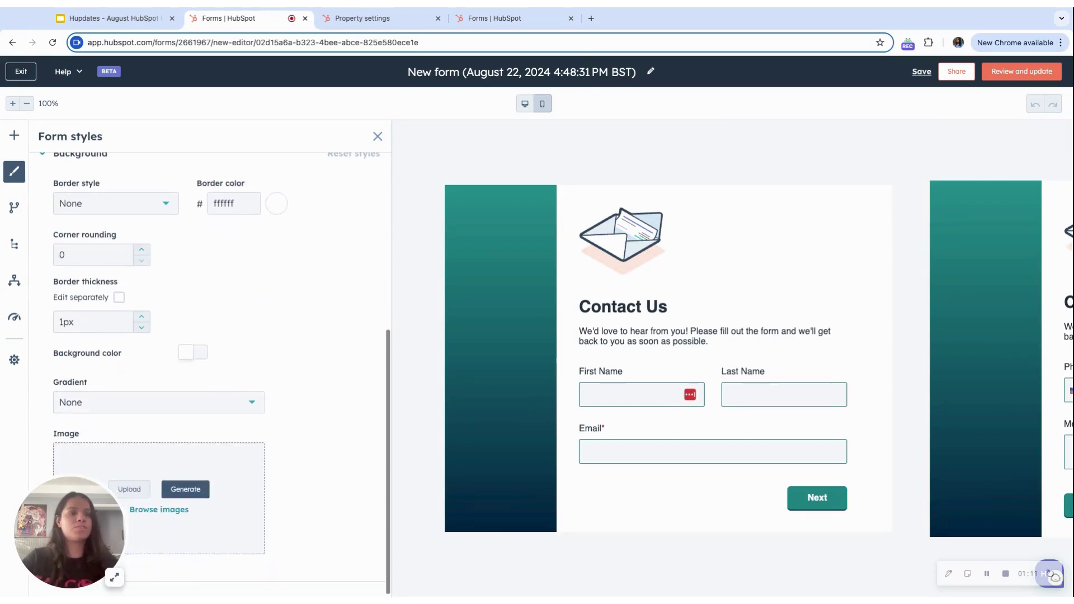
pyautogui.click(187, 353)
pyautogui.scroll(-2, 186, 360)
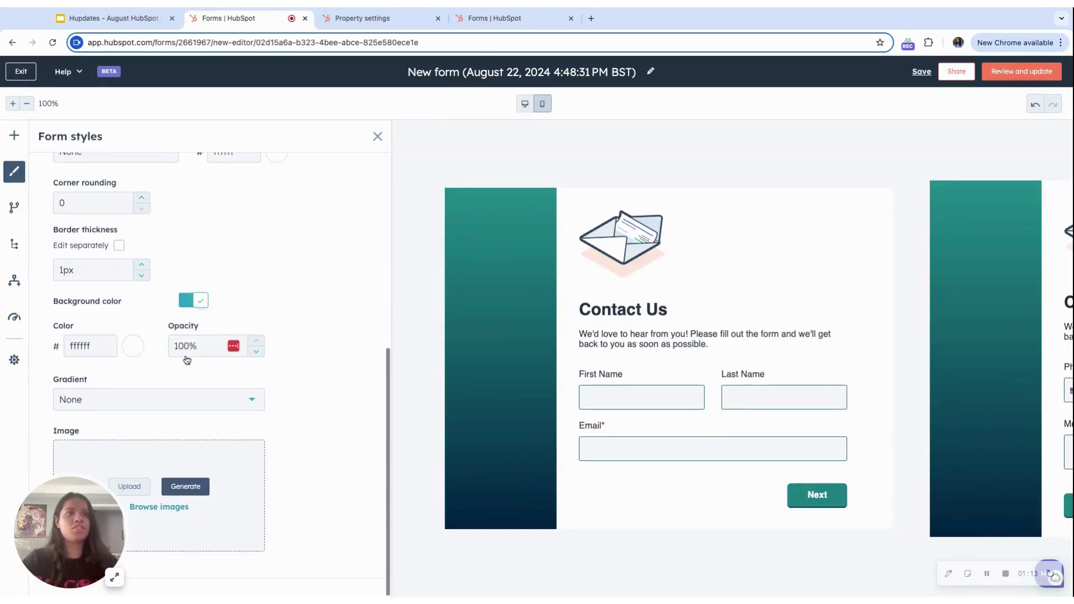
pyautogui.click(129, 349)
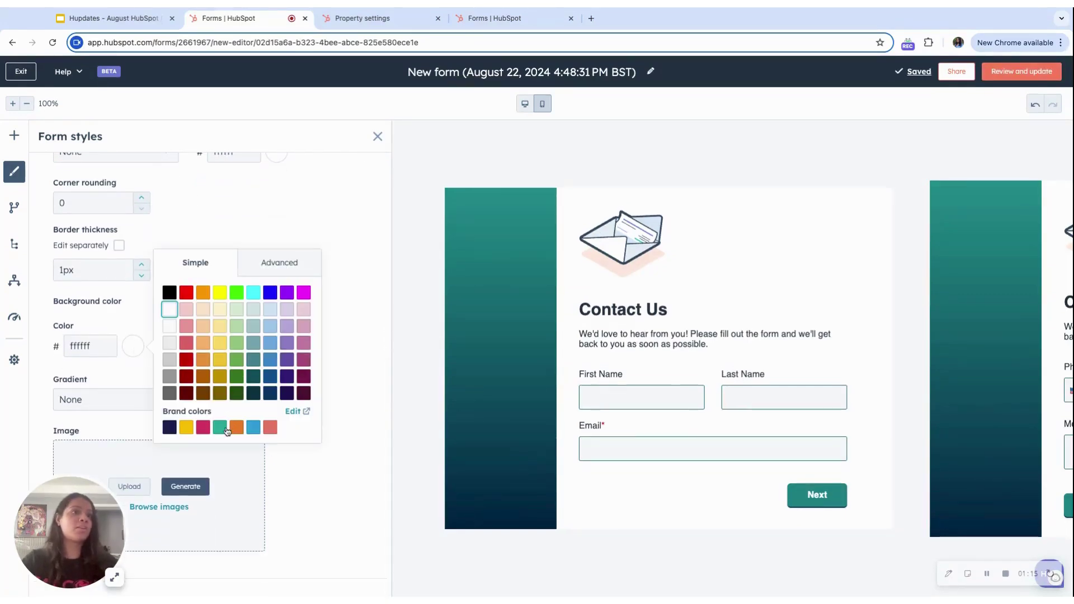
pyautogui.click(253, 428)
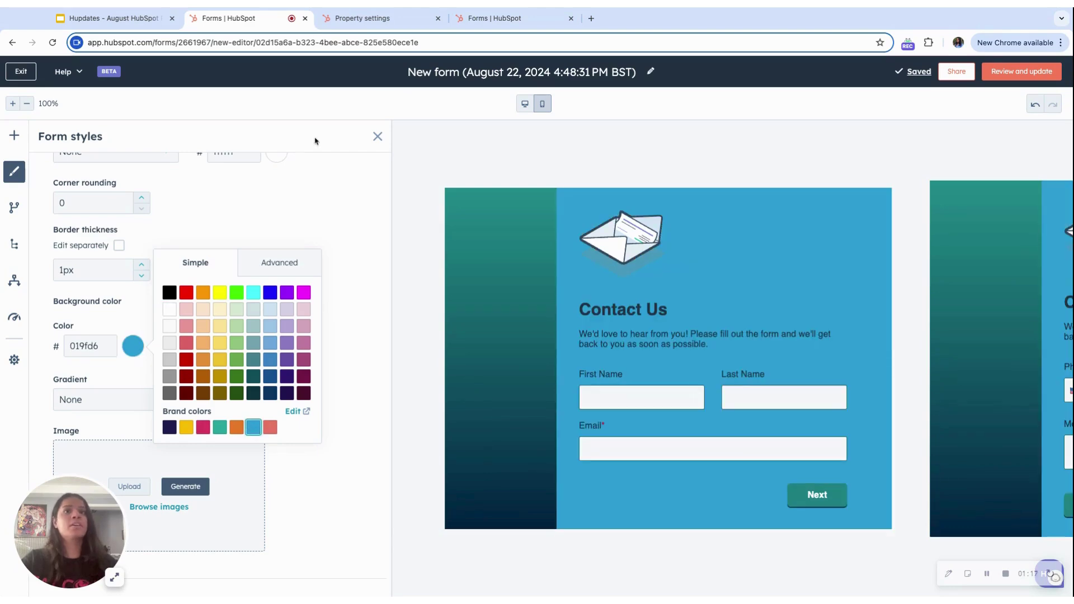
pyautogui.click(300, 204)
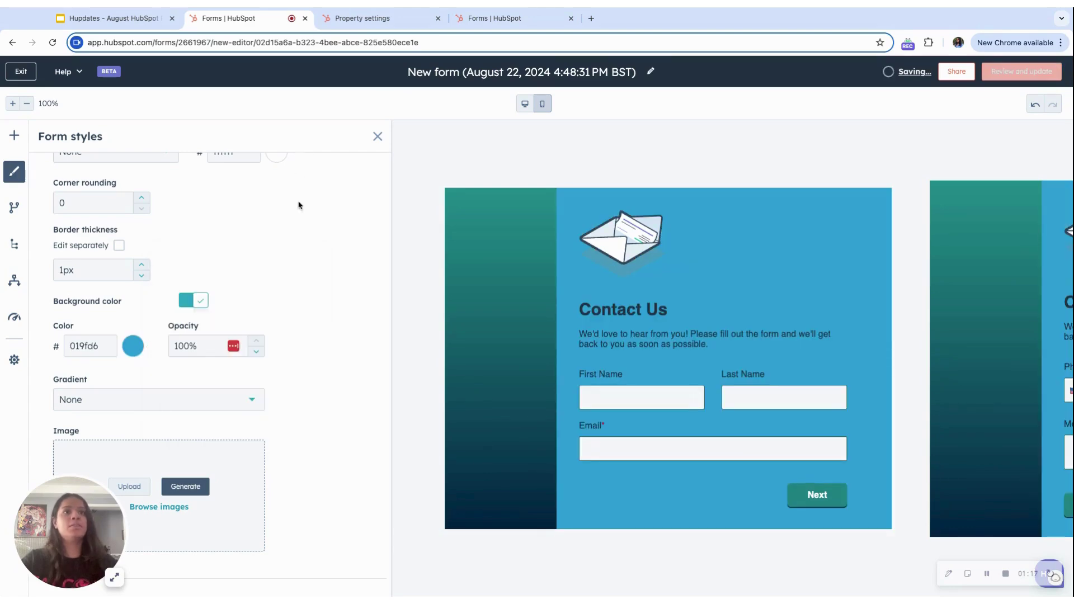
# - Try the dark wood background image, then undo both changes back to plain white
pyautogui.click(171, 508)
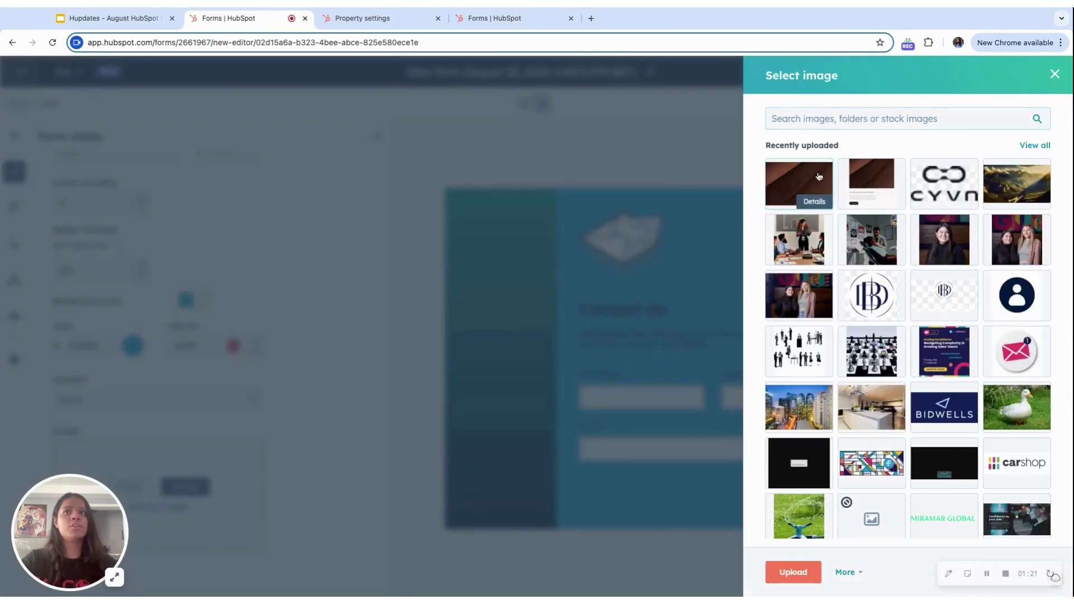
pyautogui.click(817, 178)
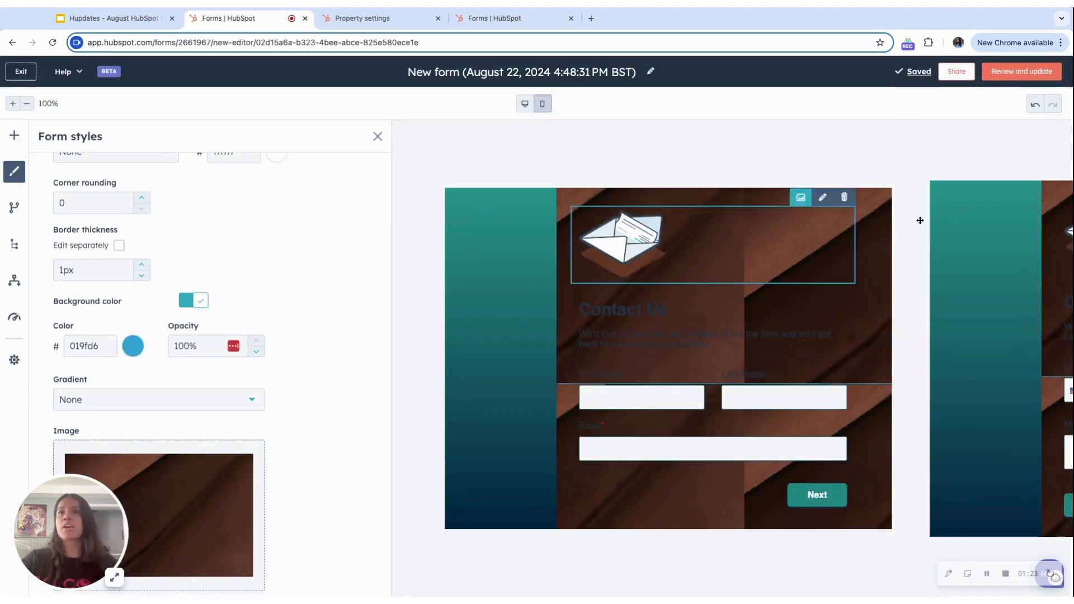
pyautogui.click(1036, 104)
pyautogui.click(1036, 104)
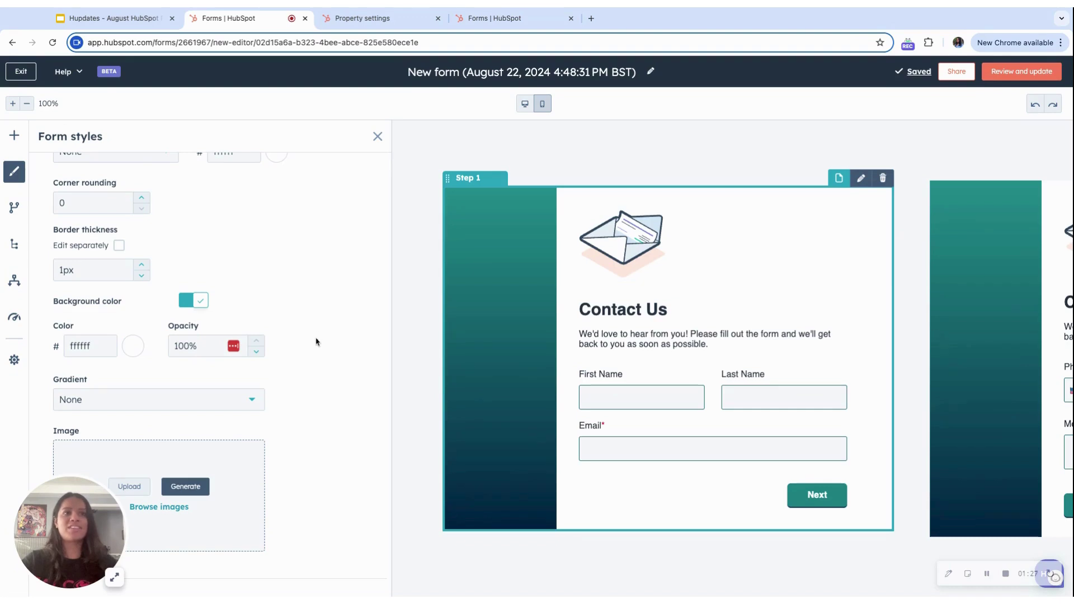
# - Add a single-line text field labelled Address above Phone Number on Step 2
pyautogui.moveTo(758, 398)
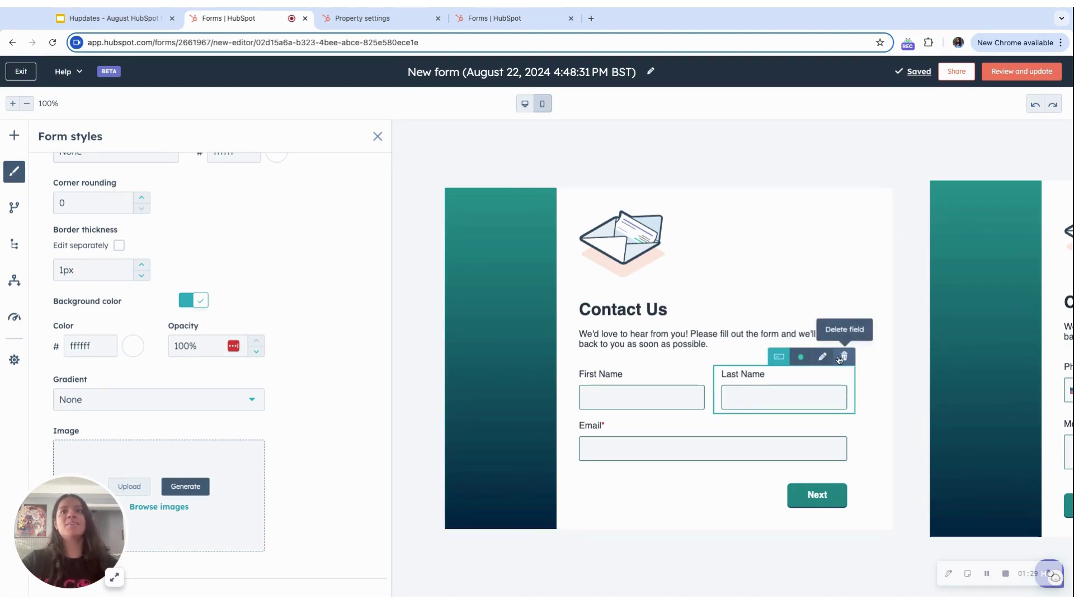
pyautogui.moveTo(912, 359)
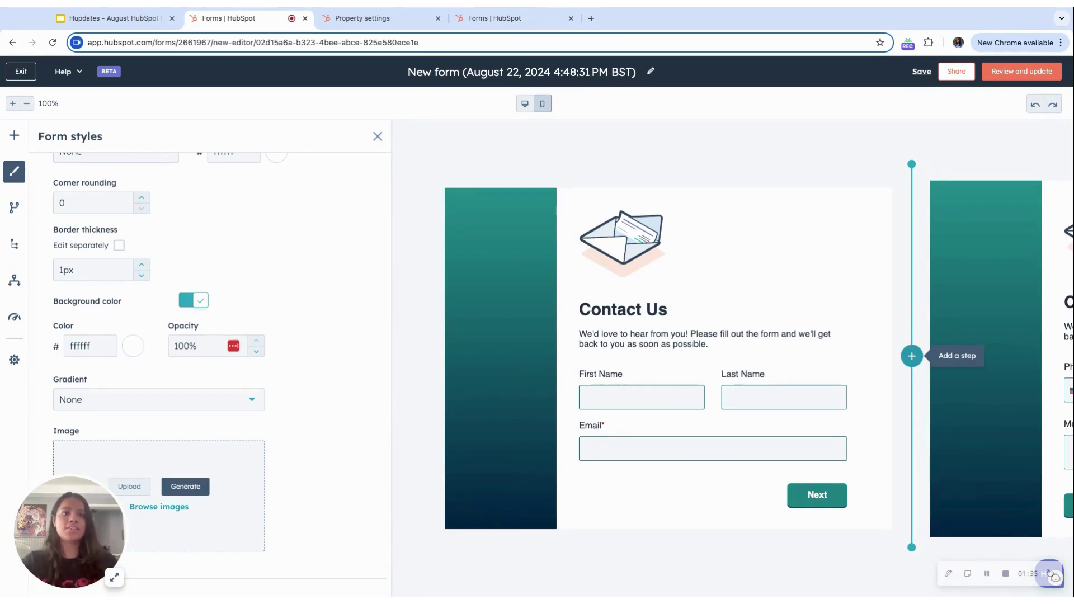
pyautogui.hscroll(10, 912, 355)
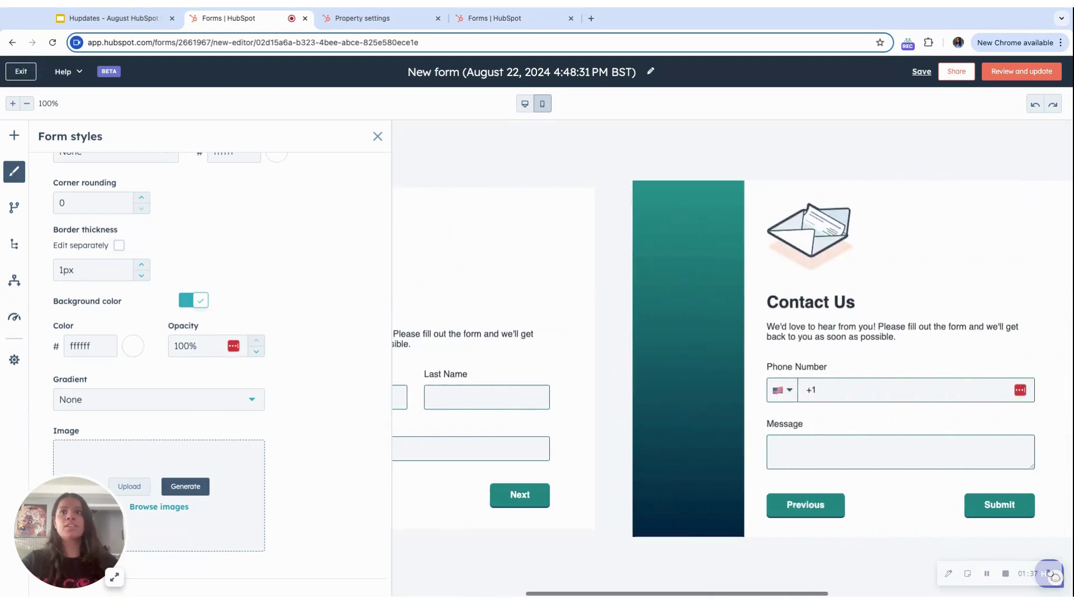
pyautogui.click(818, 423)
pyautogui.click(14, 136)
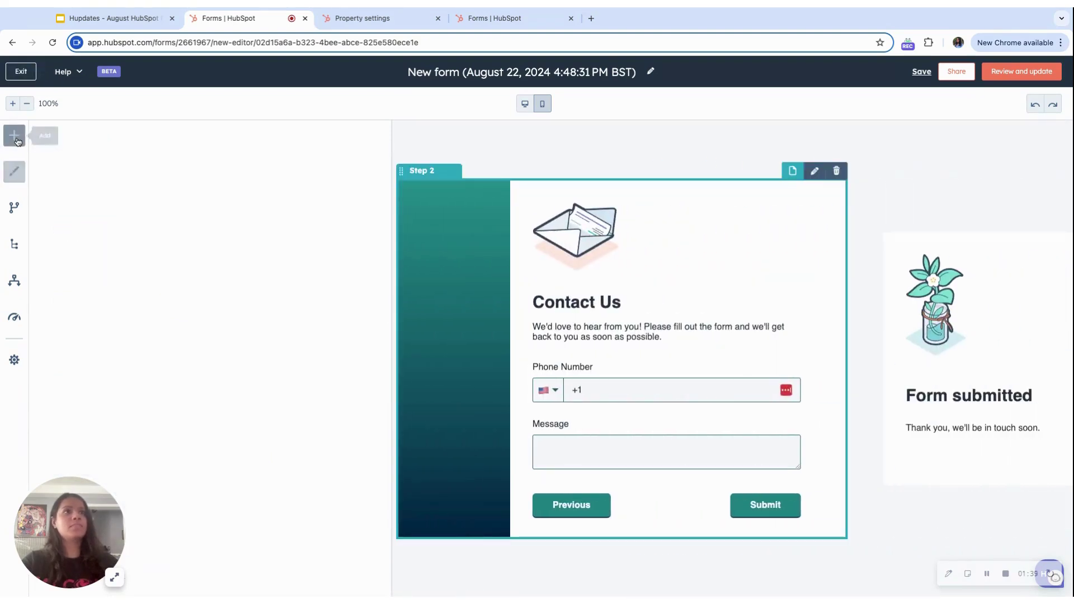
pyautogui.moveTo(229, 264); pyautogui.dragTo(549, 367)
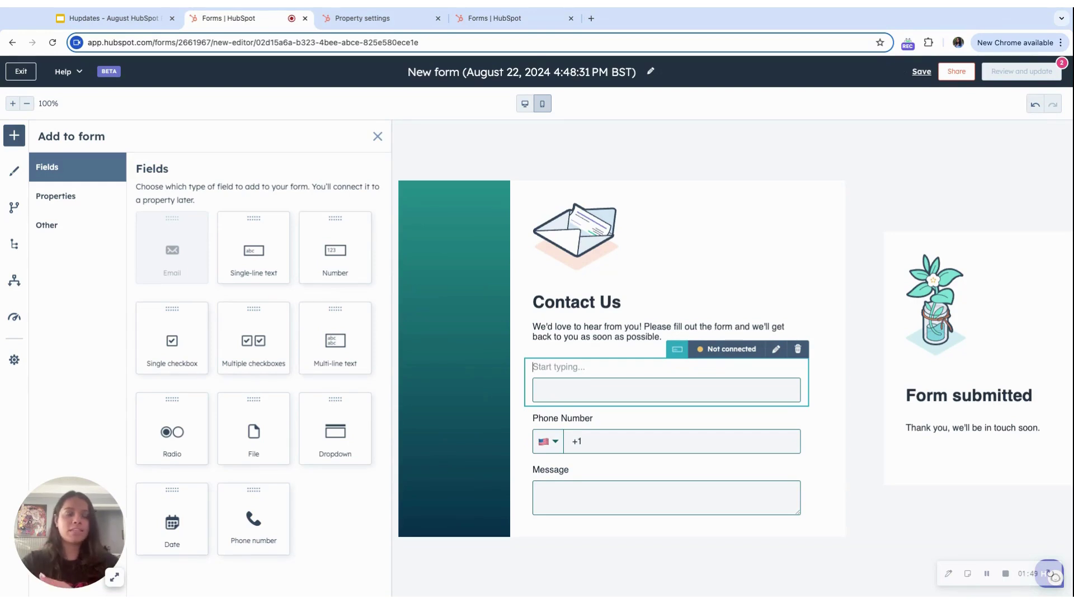
pyautogui.write('Address')
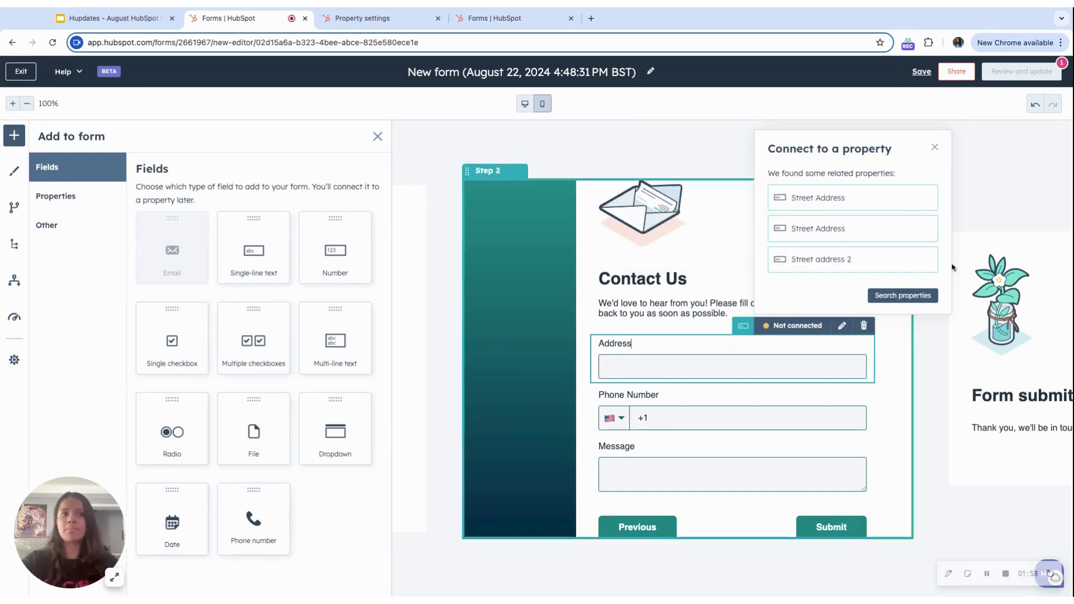
# - Create a single-line text contact property named 'Address 12' for the Address field
pyautogui.click(895, 295)
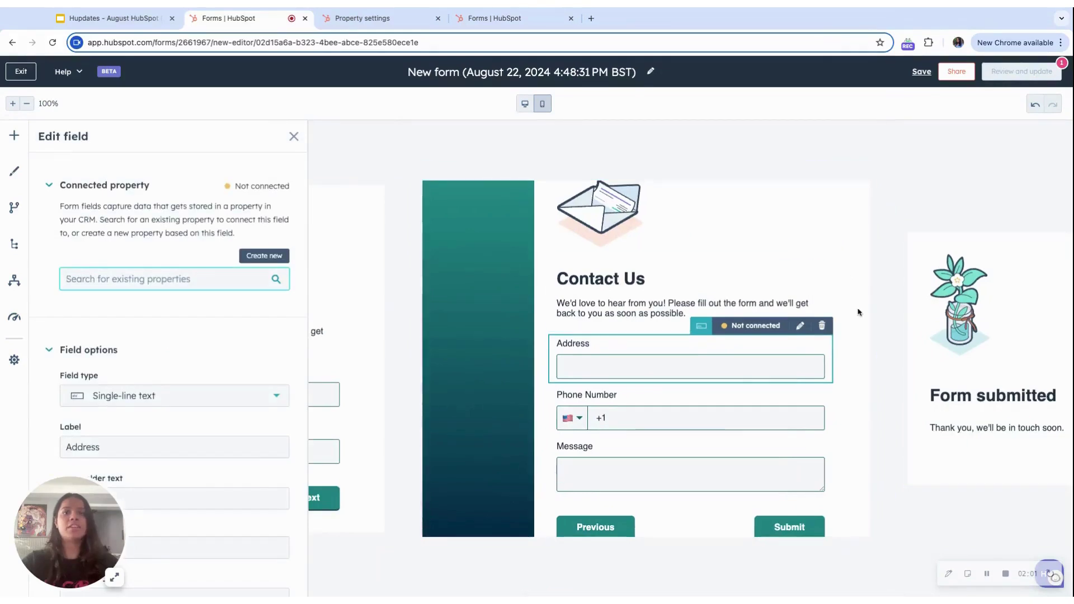
pyautogui.click(255, 258)
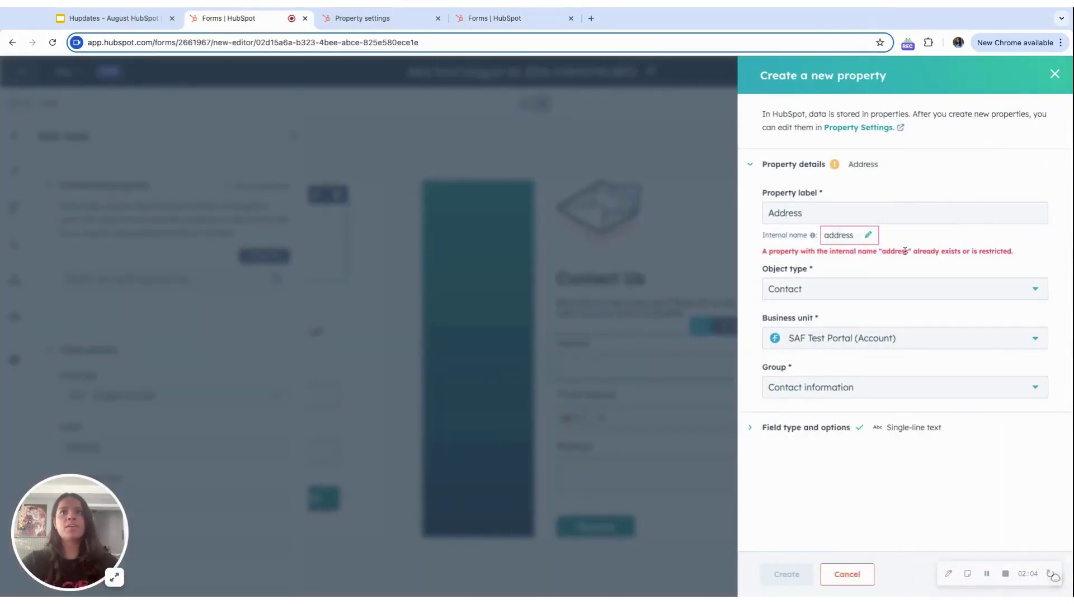
pyautogui.click(862, 213)
pyautogui.write('1')
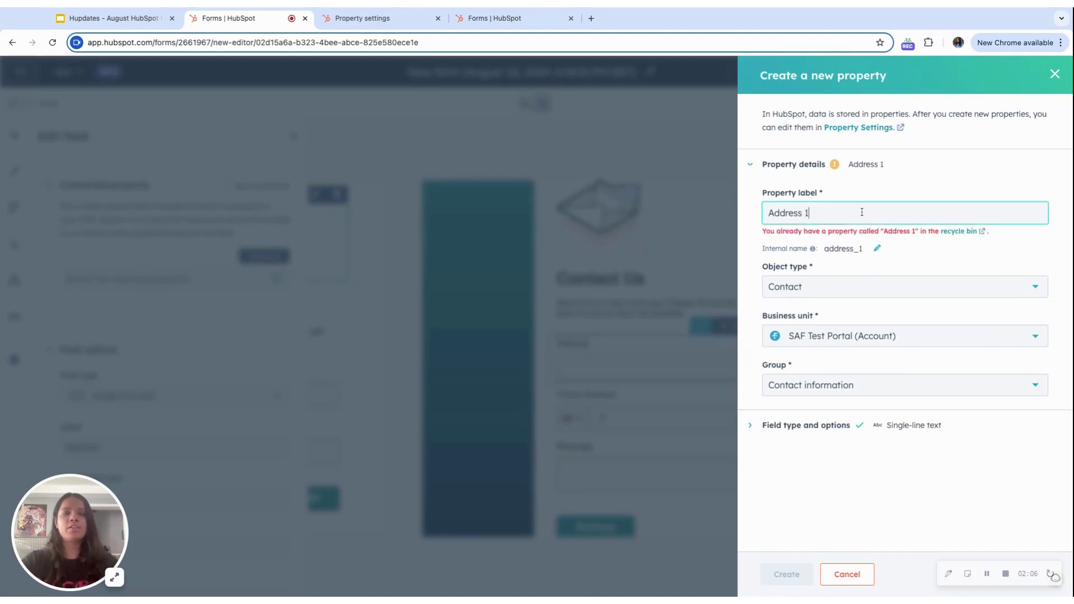
pyautogui.write('2')
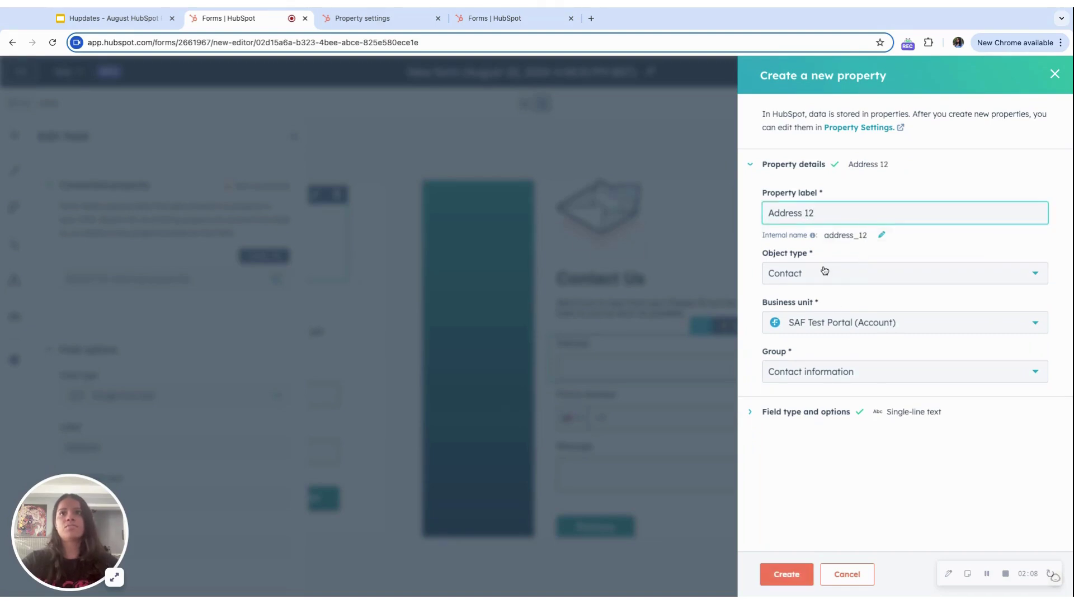
pyautogui.click(784, 577)
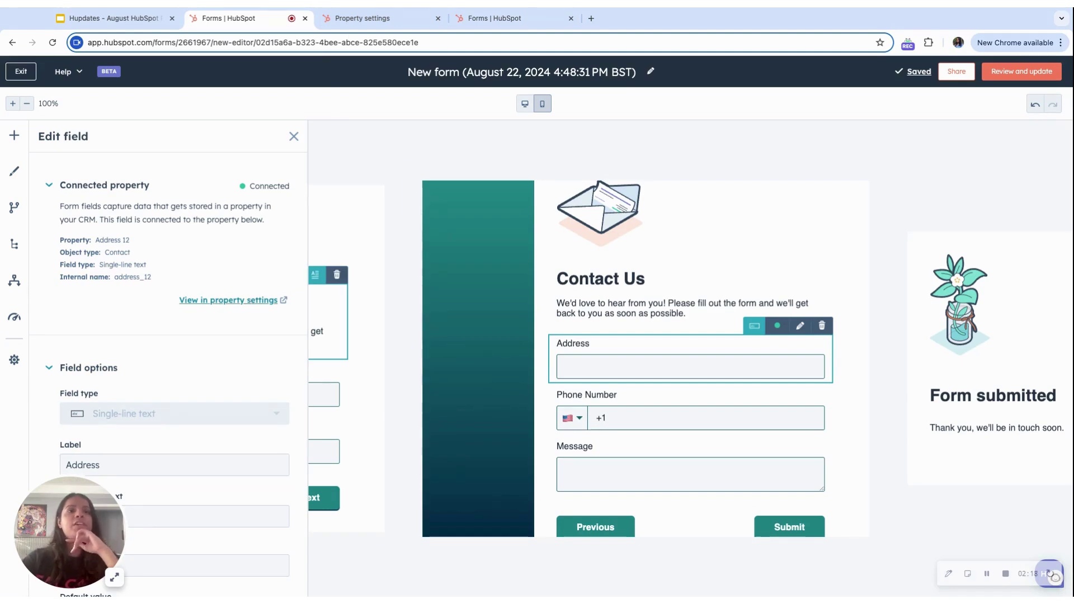
# - Limit Address 12 to 1–100 characters with no special characters, then return to the form
pyautogui.click(228, 300)
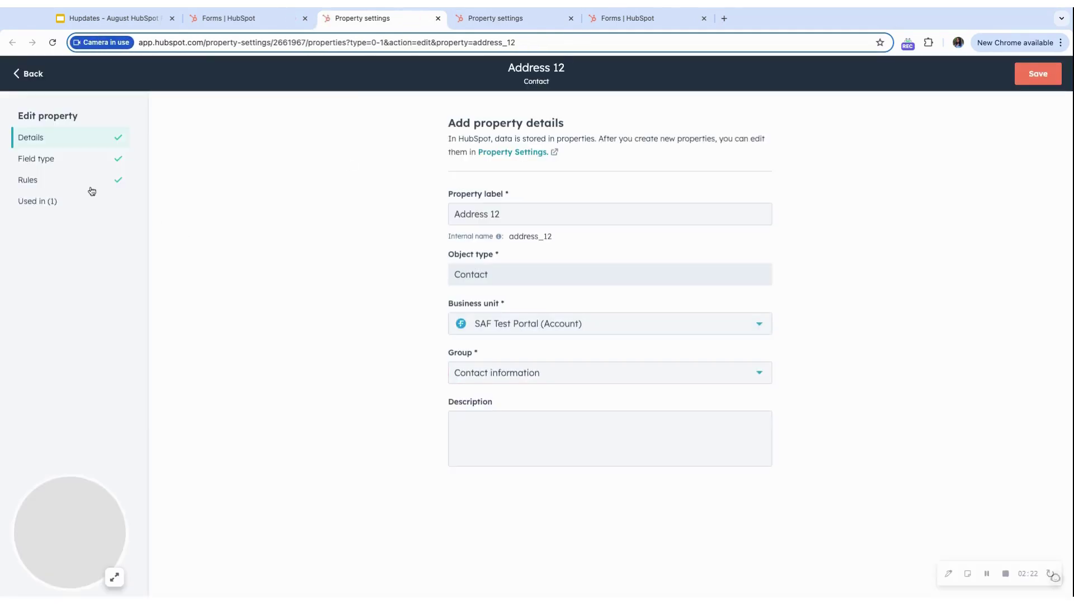
pyautogui.click(79, 182)
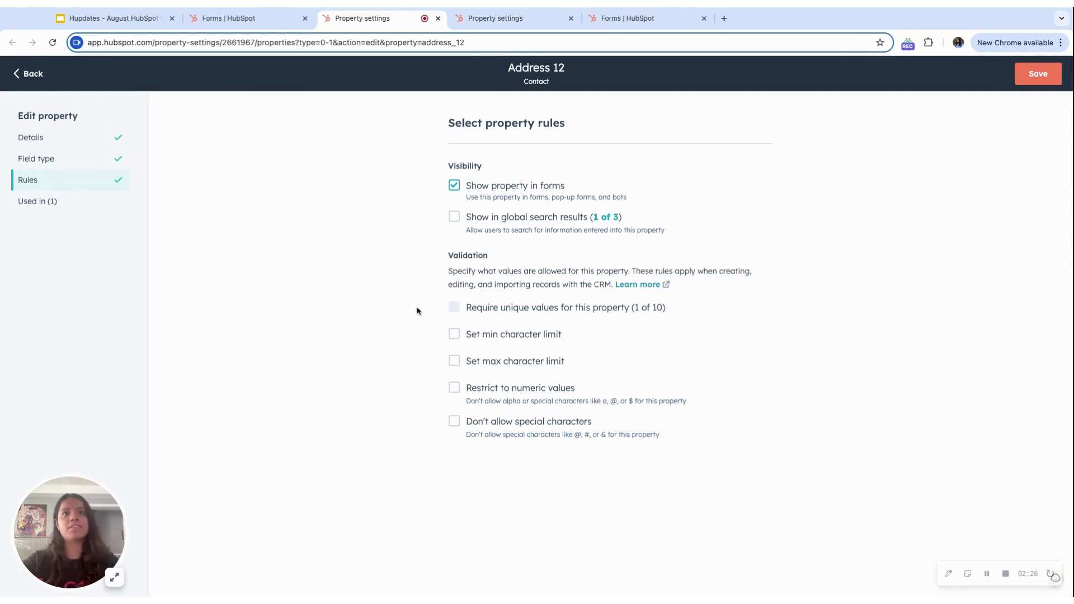
pyautogui.click(491, 341)
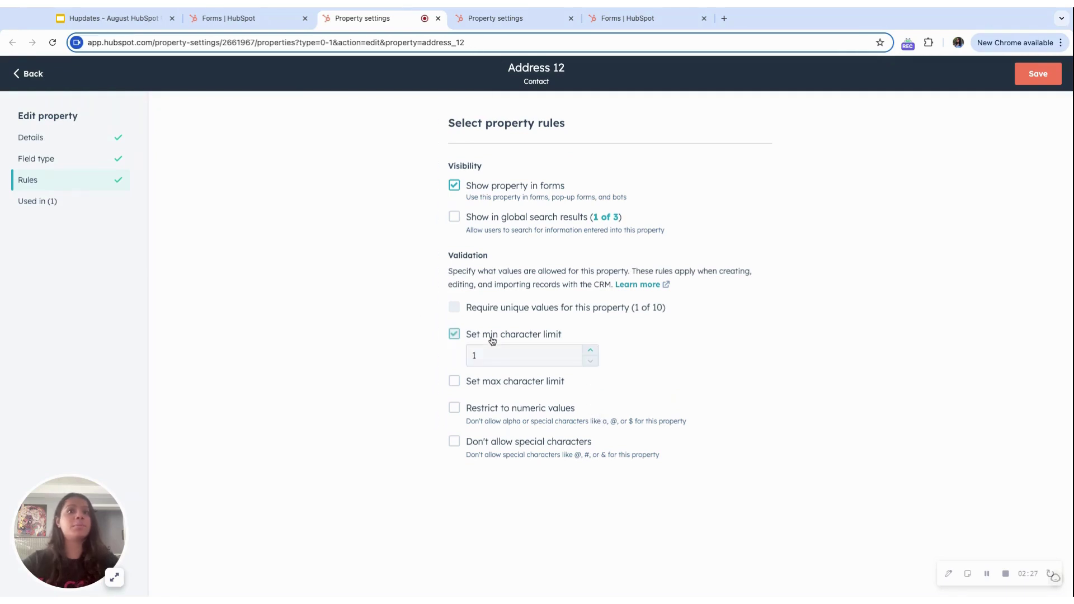
pyautogui.click(508, 384)
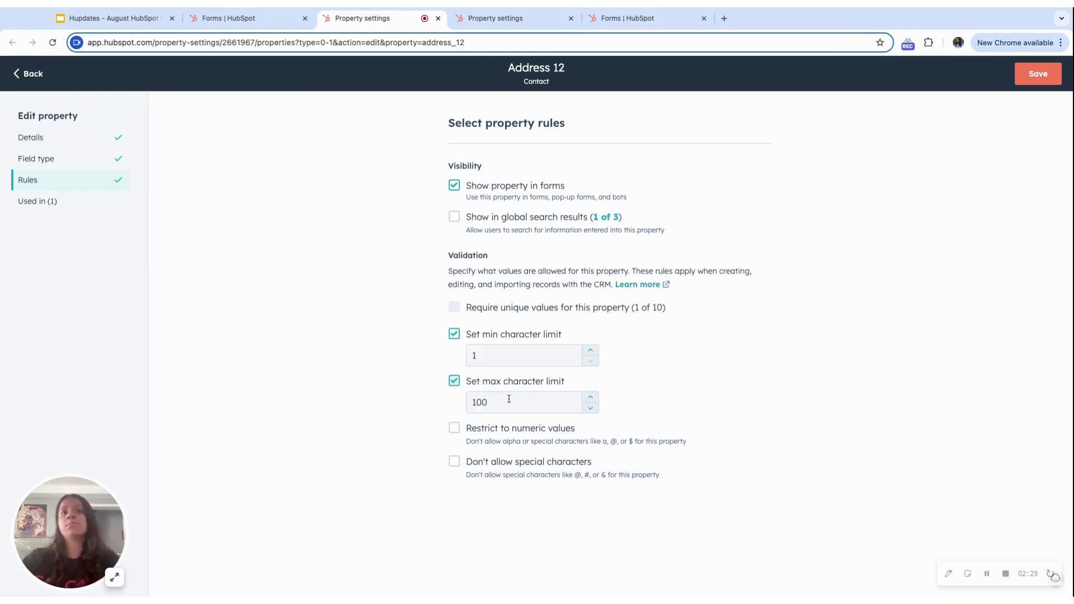
pyautogui.click(518, 469)
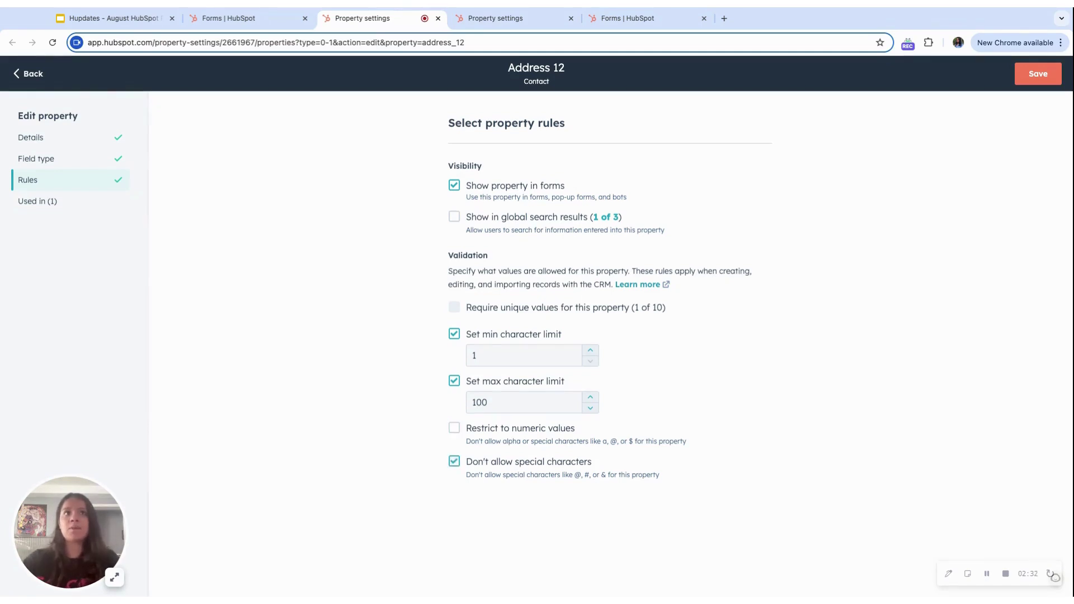
pyautogui.click(438, 19)
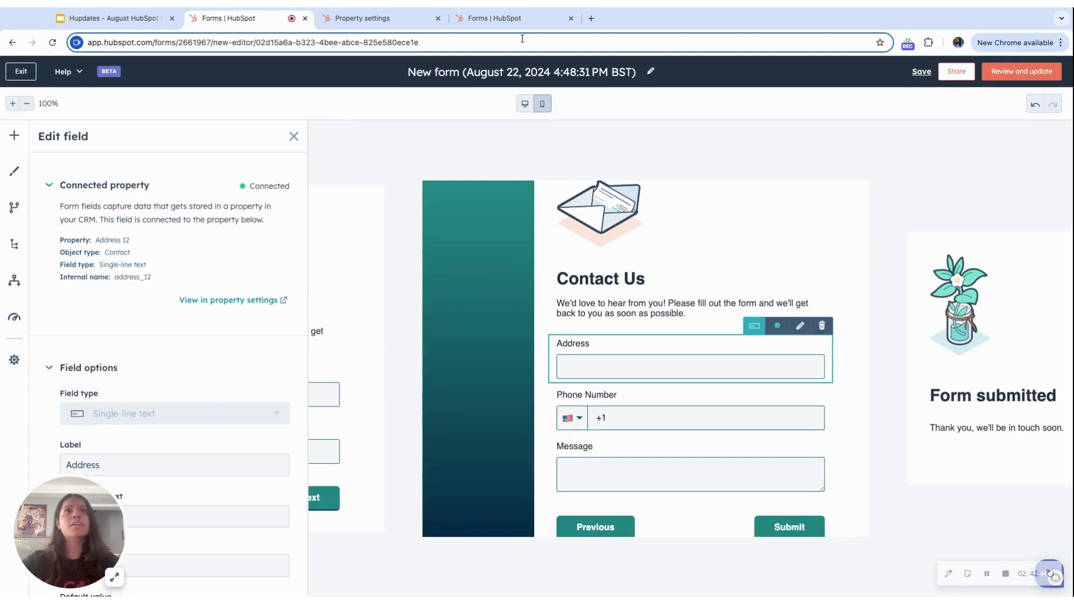
# - On the other form, delete the Annual Revenue field and open the Logic panel
pyautogui.click(489, 18)
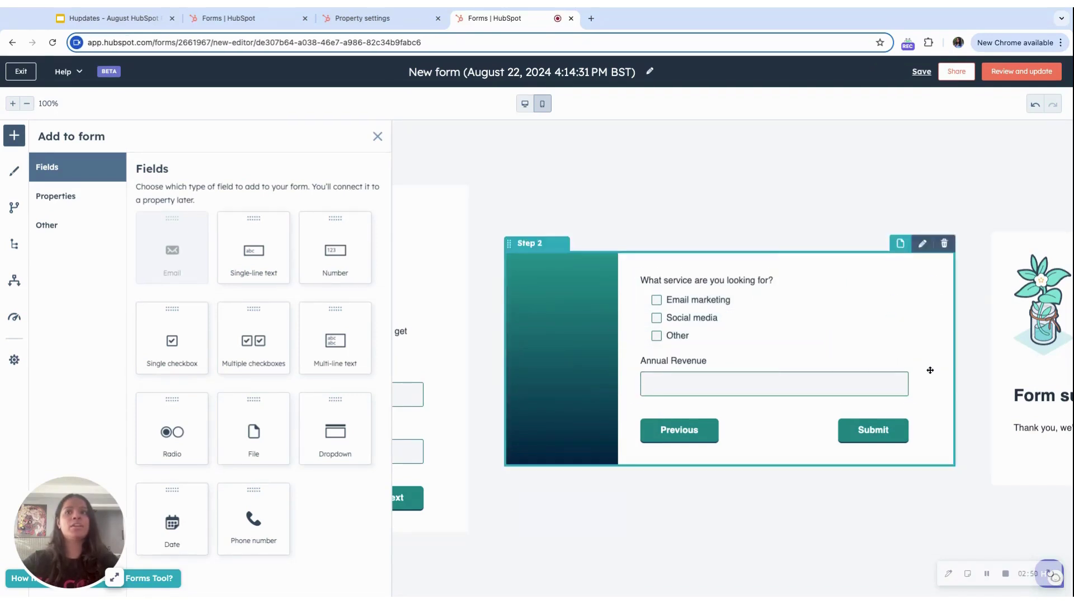
pyautogui.click(906, 342)
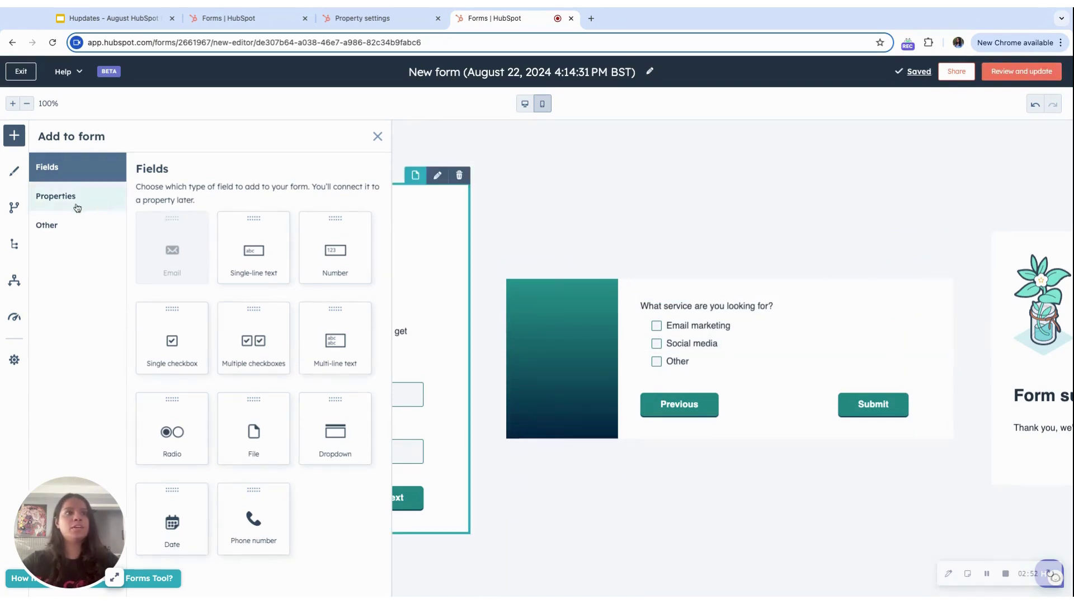
pyautogui.click(15, 208)
# - Add a logic rule triggered when the service question is equal to all of Email marketing
pyautogui.click(75, 288)
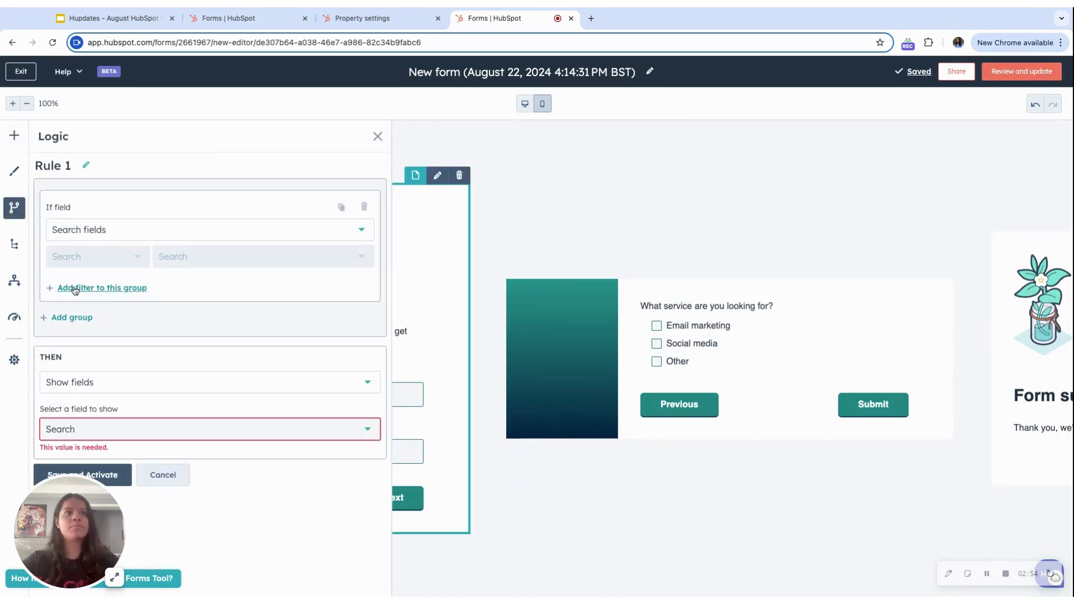
pyautogui.click(201, 230)
pyautogui.scroll(-1, 181, 336)
pyautogui.click(180, 357)
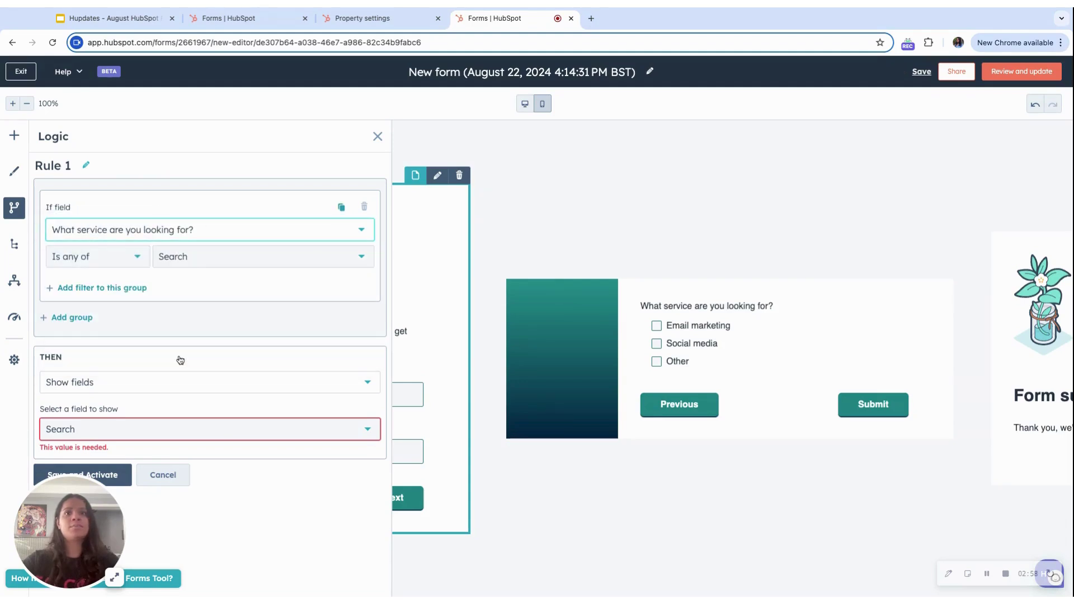
pyautogui.click(173, 259)
pyautogui.click(129, 262)
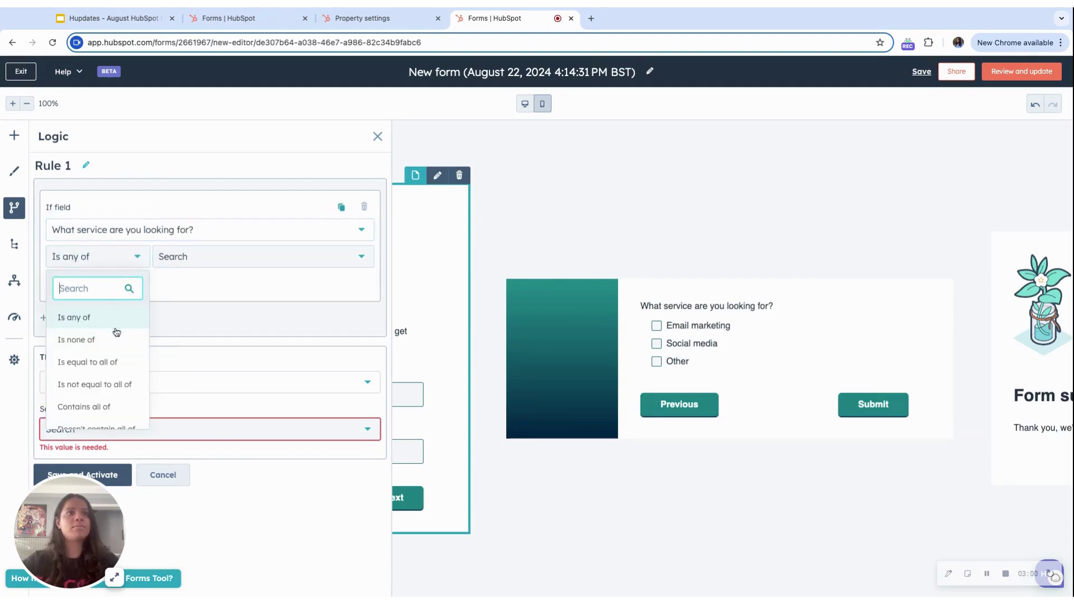
pyautogui.click(112, 362)
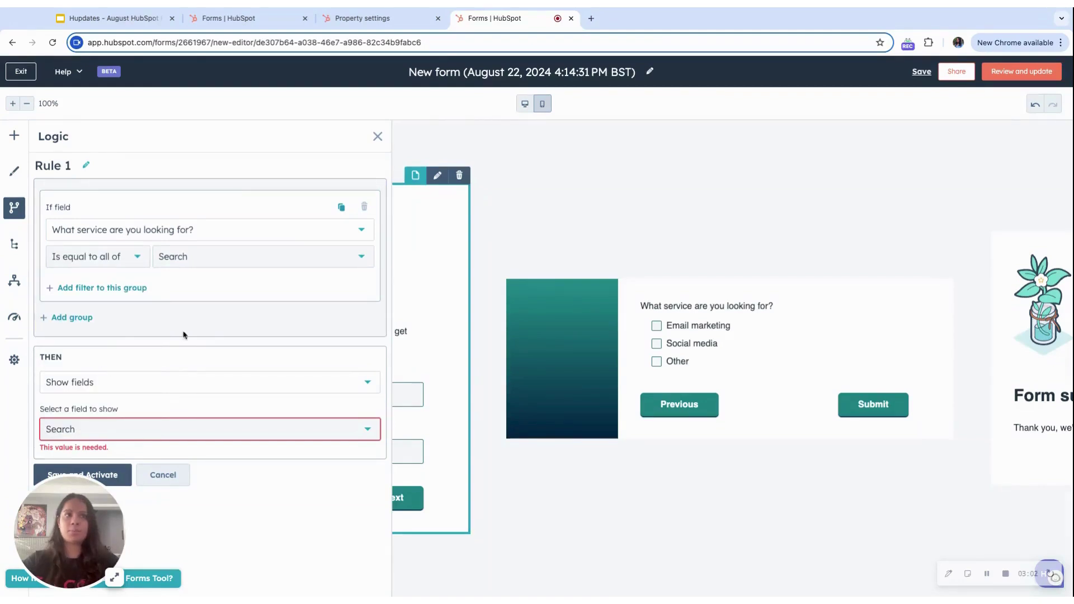
pyautogui.click(226, 257)
pyautogui.click(223, 291)
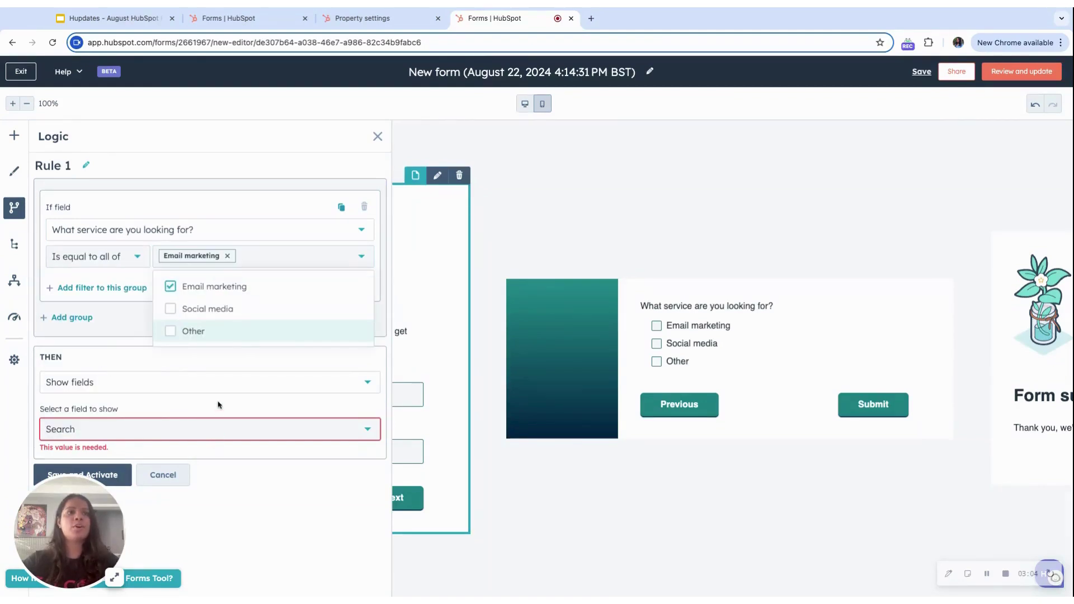
pyautogui.click(235, 402)
# - Make the rule show Annual Revenue, then save and activate it
pyautogui.click(159, 432)
pyautogui.scroll(-2, 161, 362)
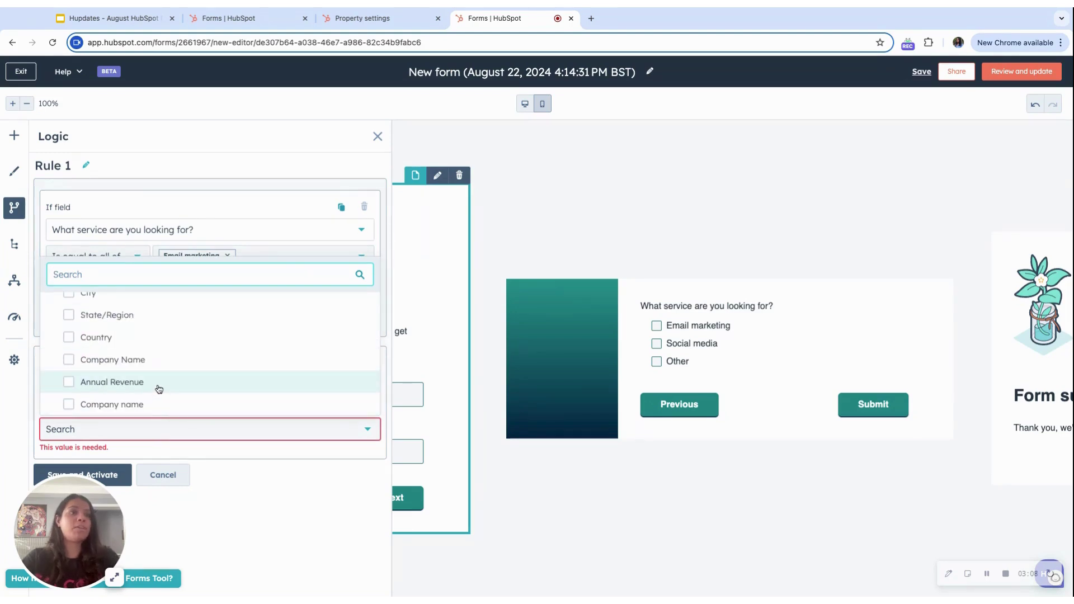
pyautogui.click(154, 384)
pyautogui.click(82, 464)
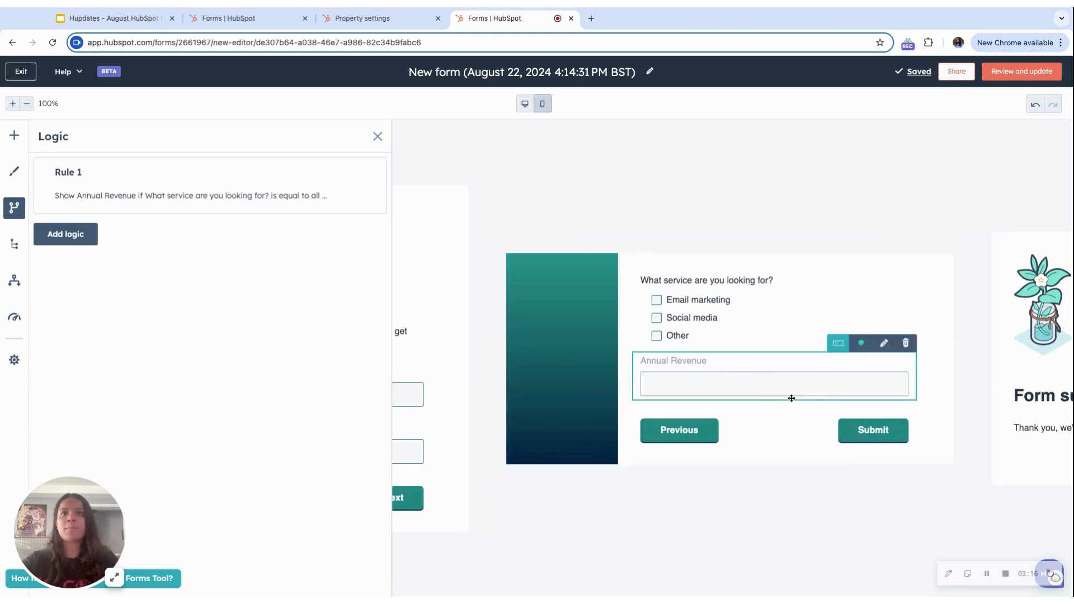
pyautogui.click(442, 487)
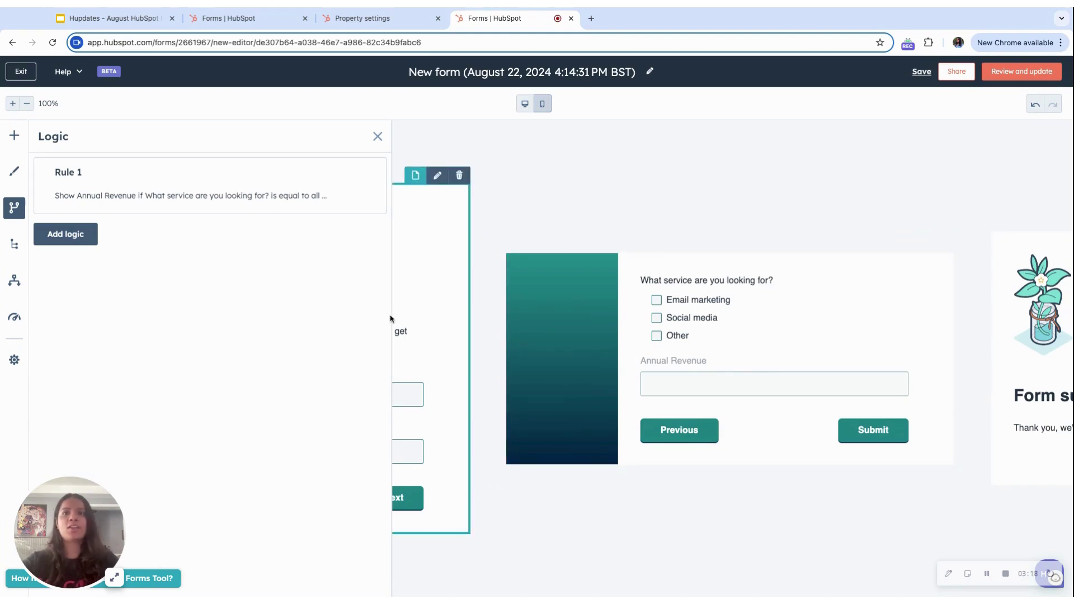
pyautogui.click(704, 302)
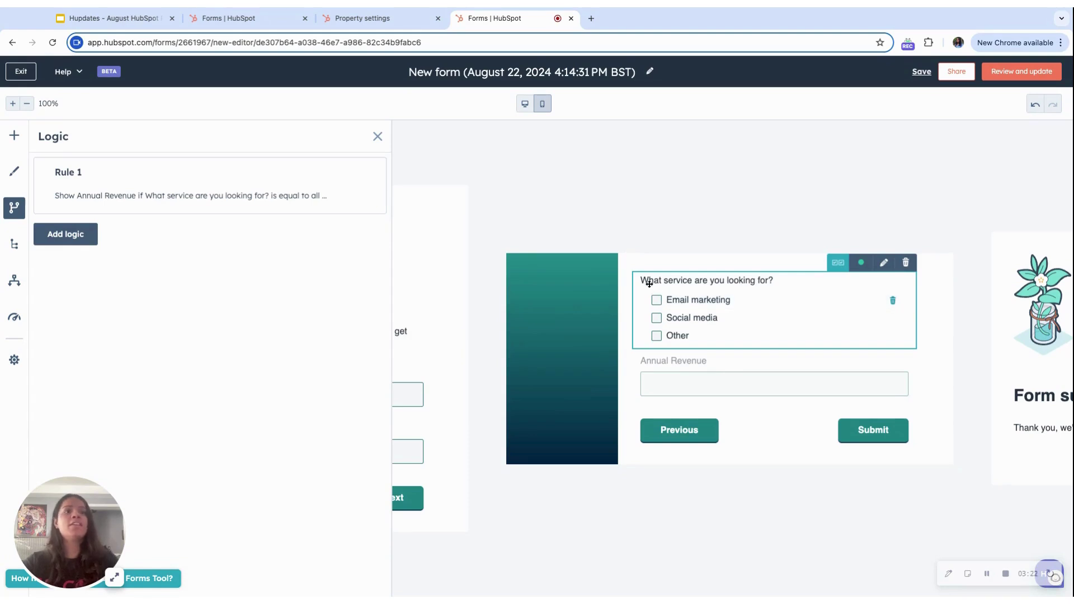
pyautogui.click(692, 395)
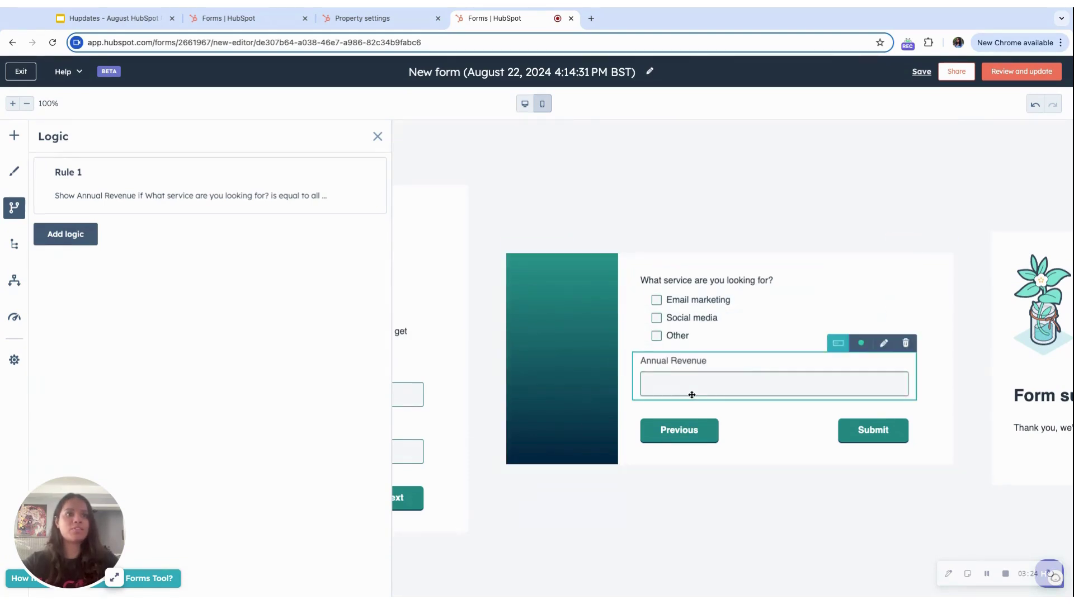
pyautogui.click(678, 323)
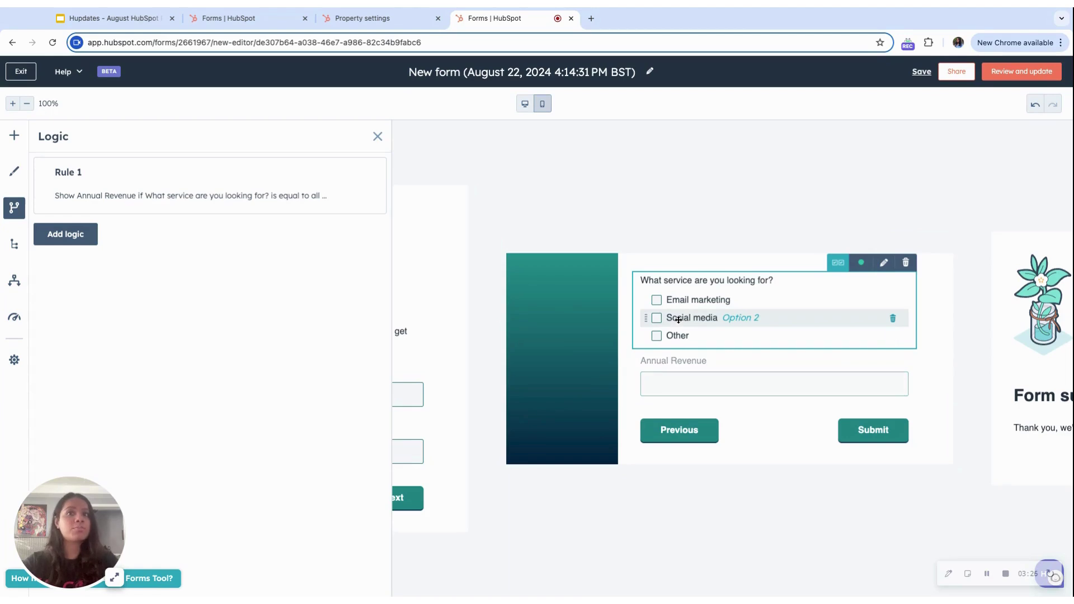
pyautogui.click(674, 369)
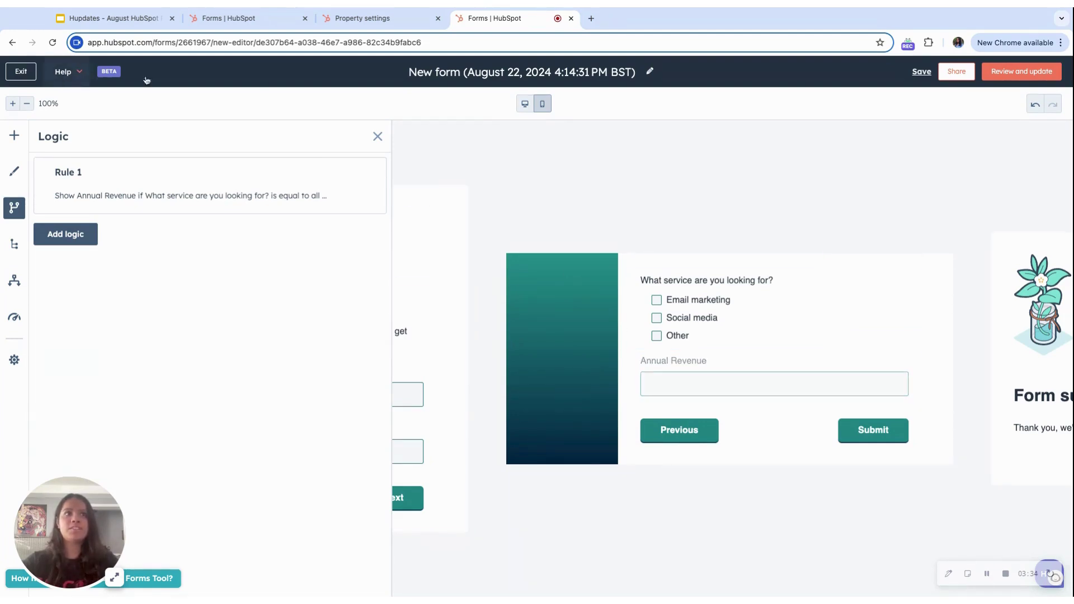
# - Insert an empty Step 3 between Step 2 and On submit, then view the Layout outline
pyautogui.click(377, 137)
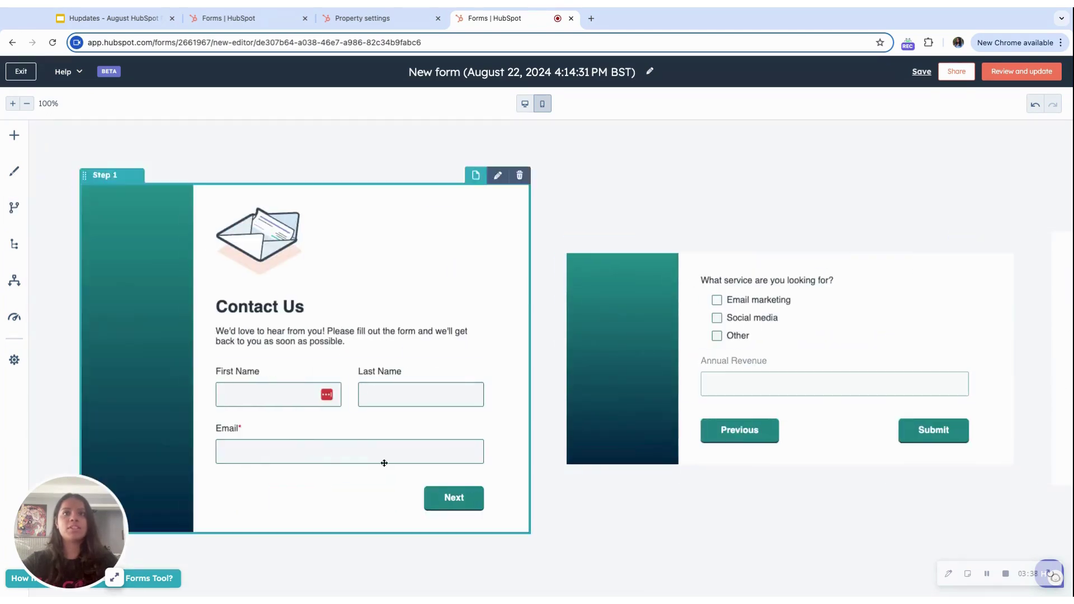
pyautogui.hscroll(5, 789, 360)
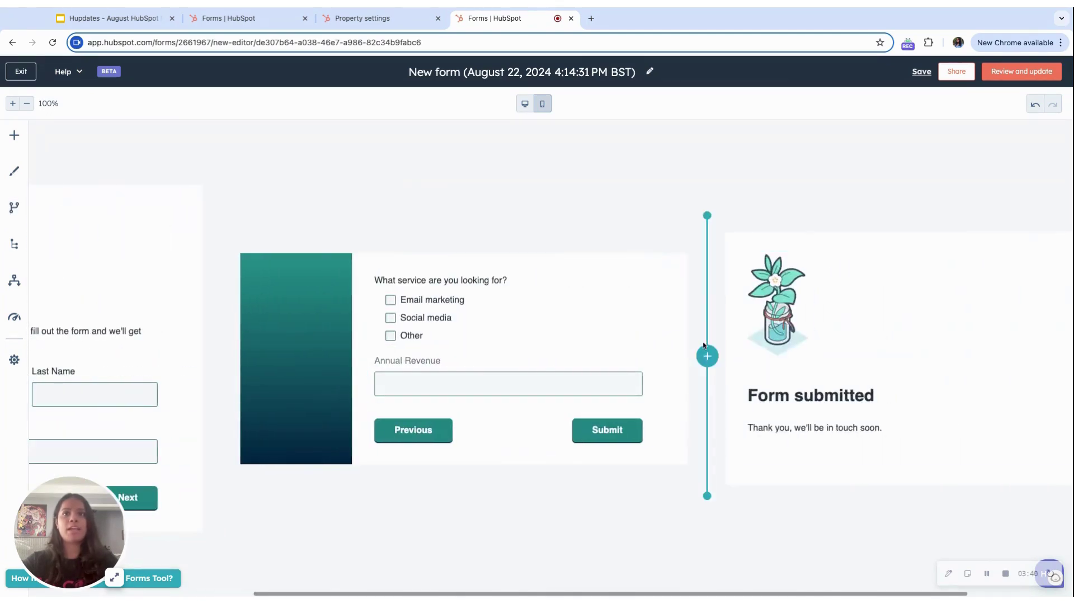
pyautogui.click(708, 356)
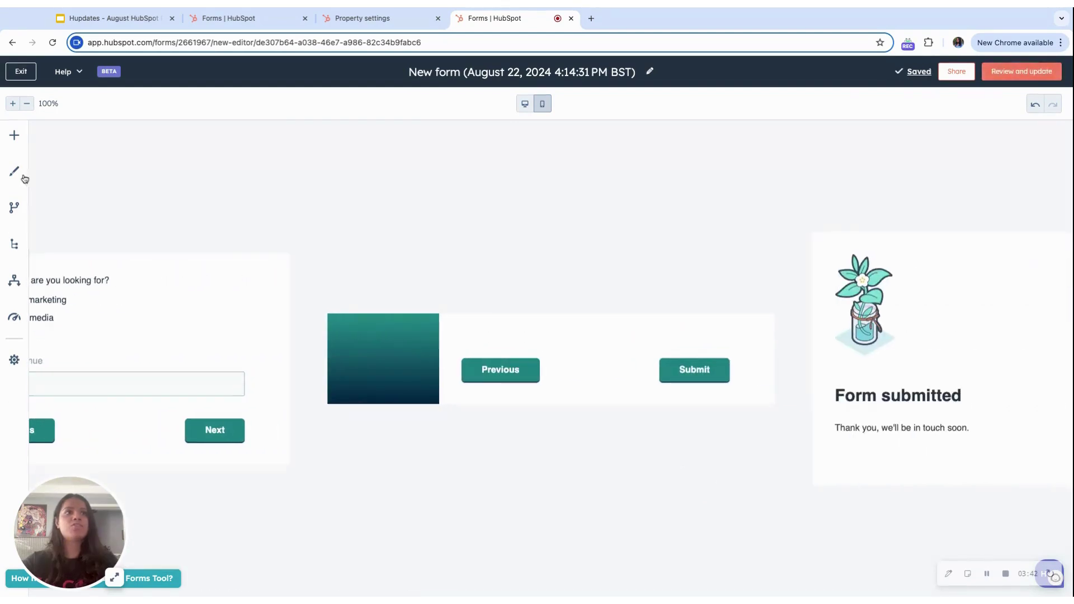
pyautogui.click(17, 248)
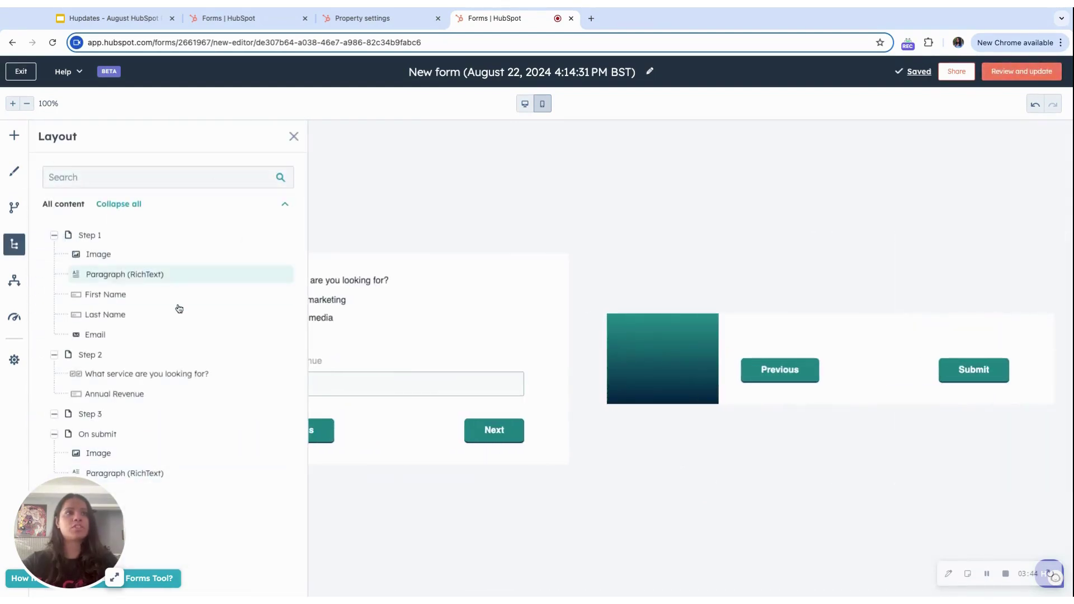